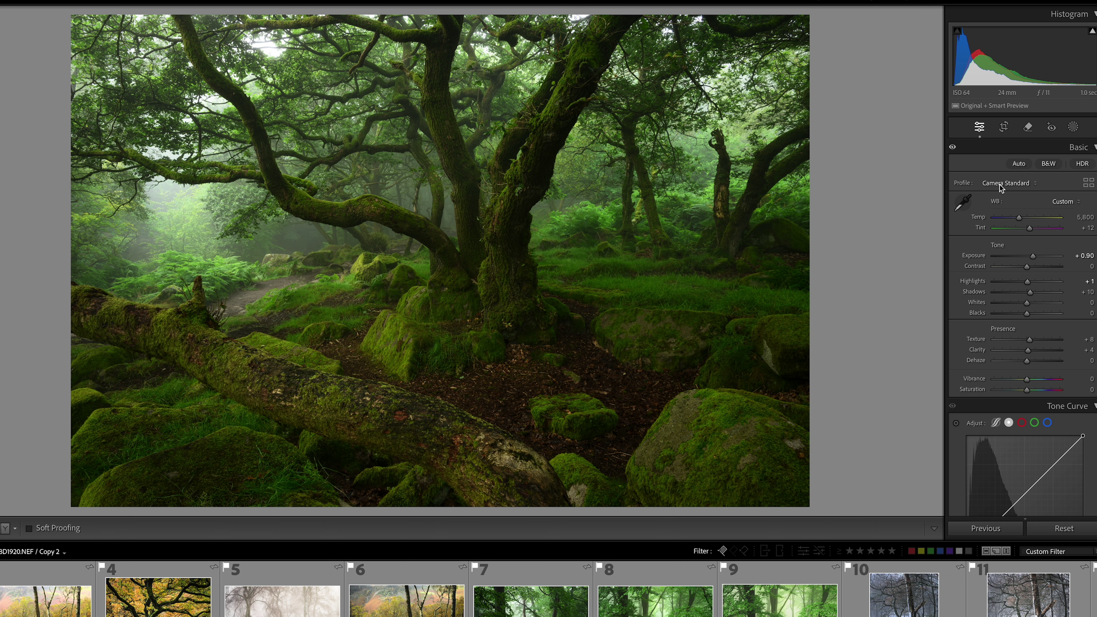
Try the Camera Landscape and Camera Neutral profiles on the photo, and return to Camera Standard.
{"action": "left_click", "coordinate": [1004, 185]}
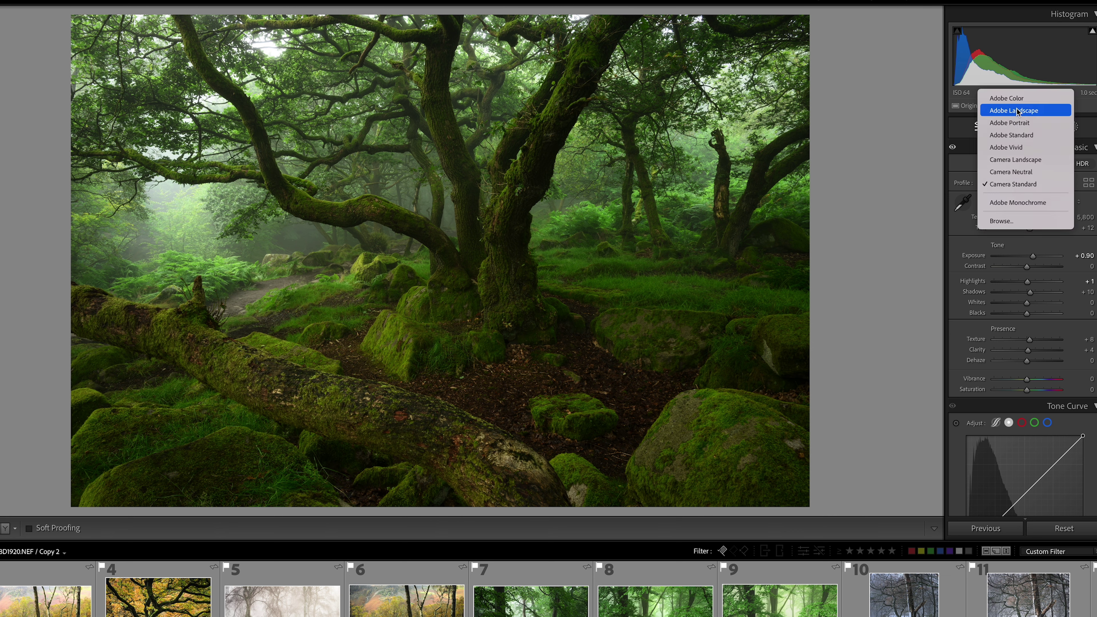
{"action": "left_click", "coordinate": [1013, 159]}
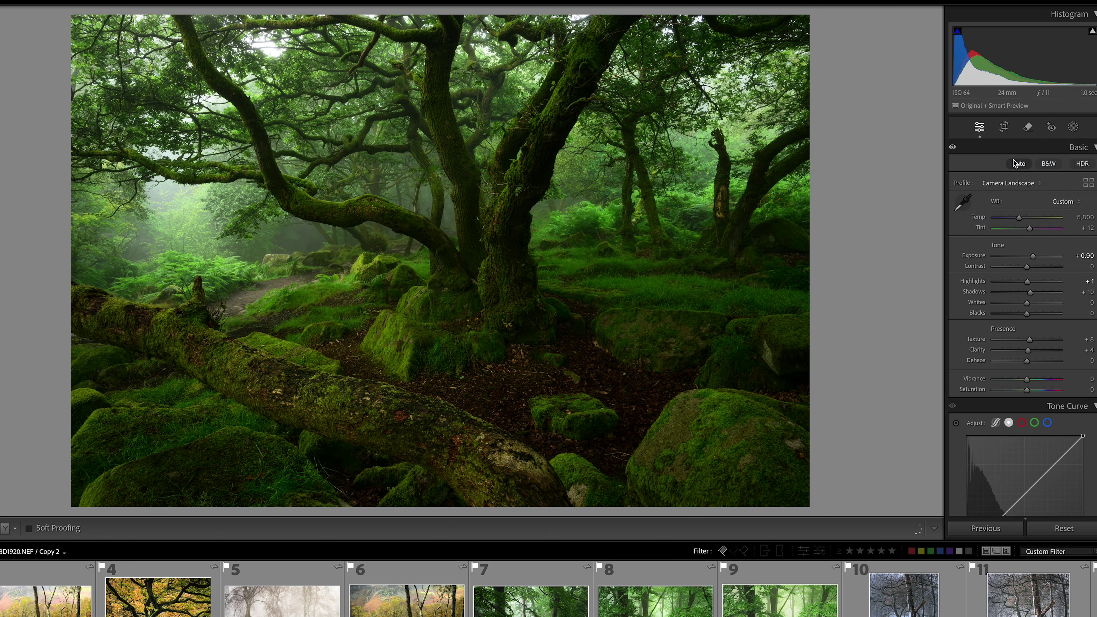
{"action": "left_click", "coordinate": [1009, 182]}
{"action": "left_click", "coordinate": [1017, 198]}
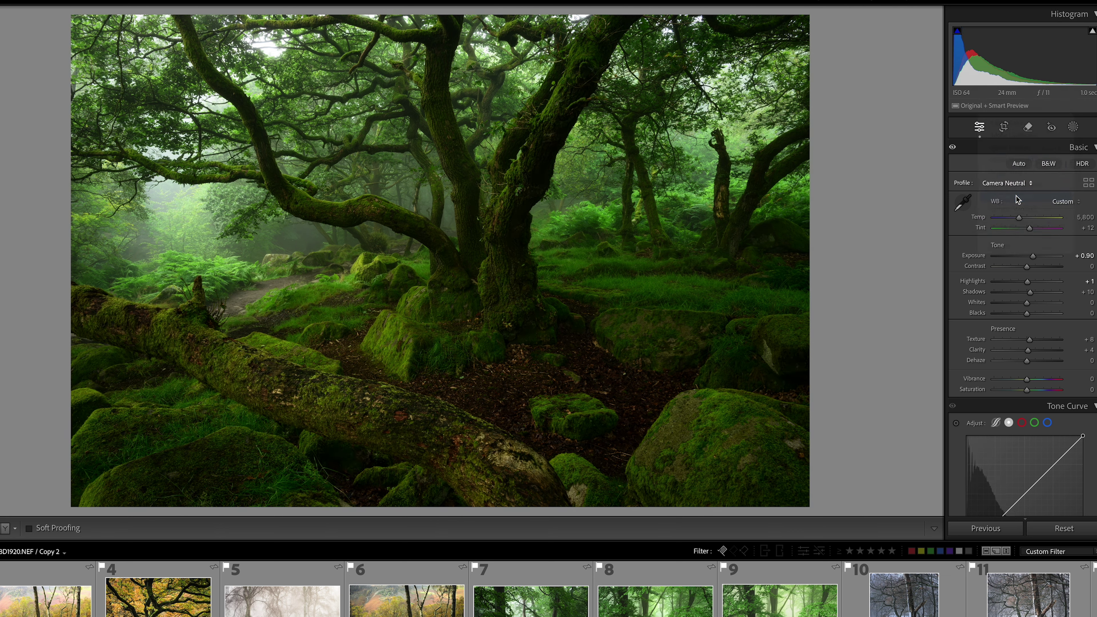
{"action": "left_click", "coordinate": [1012, 183]}
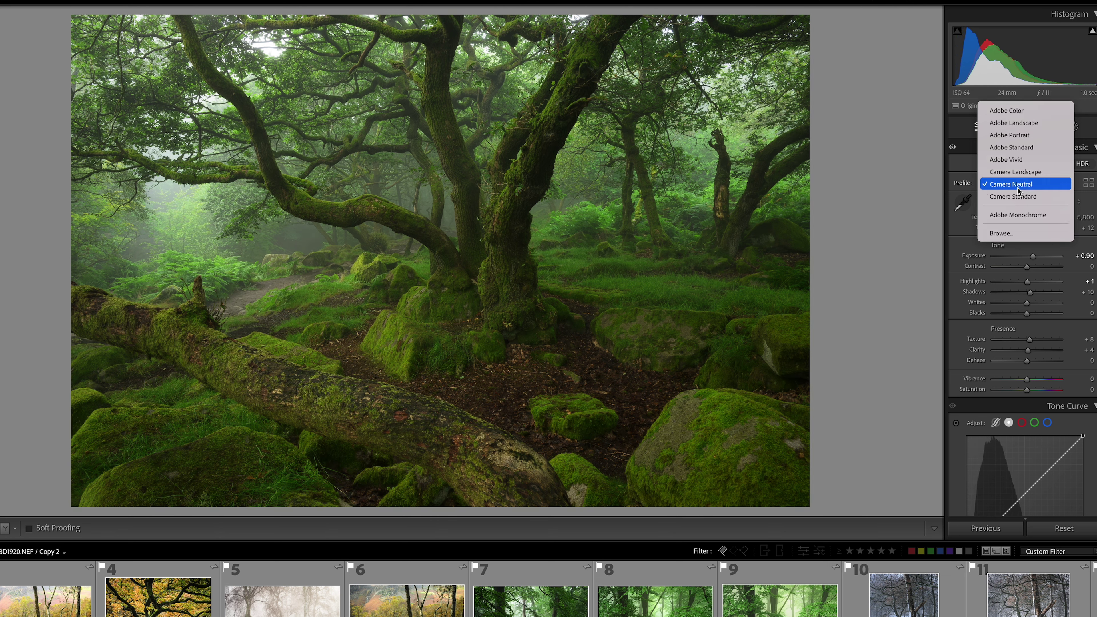
{"action": "left_click", "coordinate": [1019, 195]}
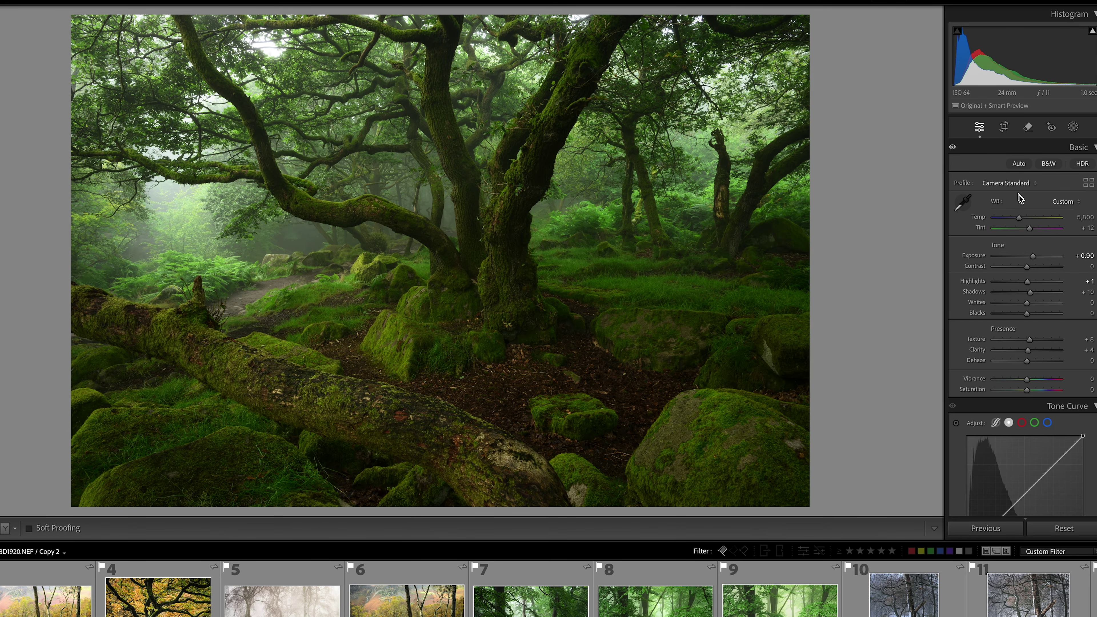
Set the white balance temperature to 5,887 with tint +15, and the exposure to +1.30.
{"action": "left_click_drag", "start_coordinate": [1019, 219], "coordinate": [1019, 218]}
{"action": "left_click_drag", "start_coordinate": [1029, 229], "coordinate": [1031, 231]}
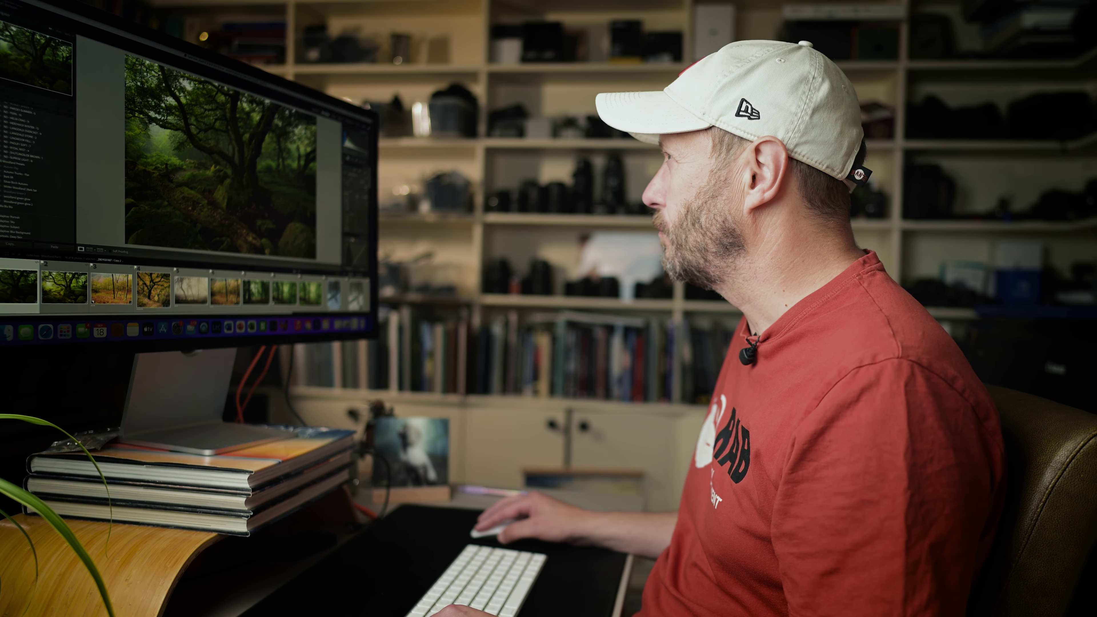
{"action": "left_click_drag", "start_coordinate": [1030, 255], "coordinate": [1017, 255]}
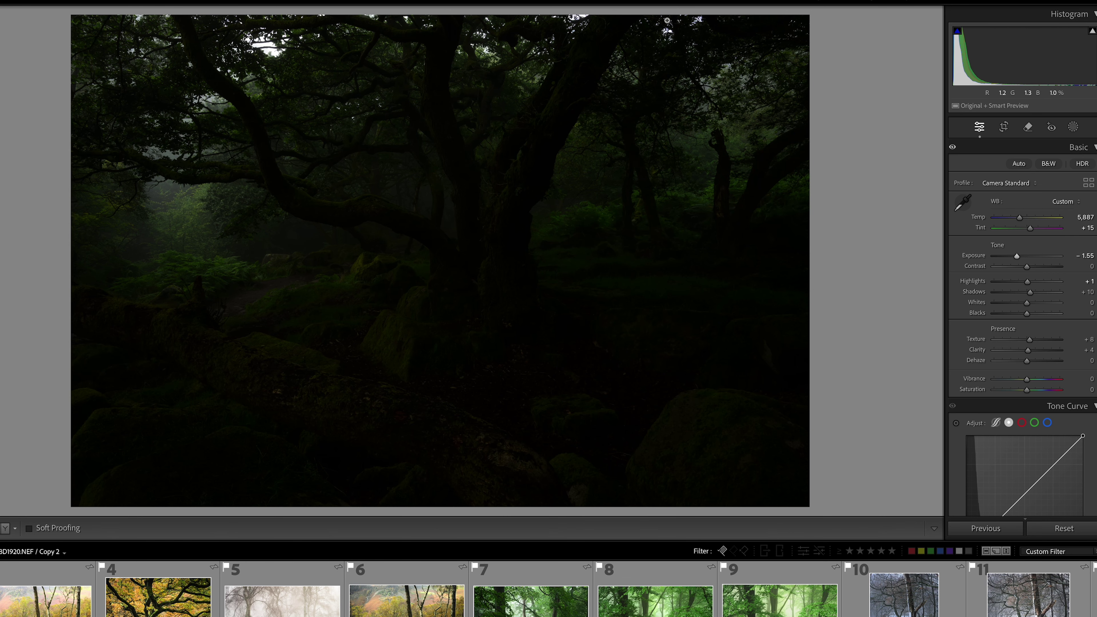
{"action": "left_click_drag", "start_coordinate": [1018, 256], "coordinate": [1043, 258]}
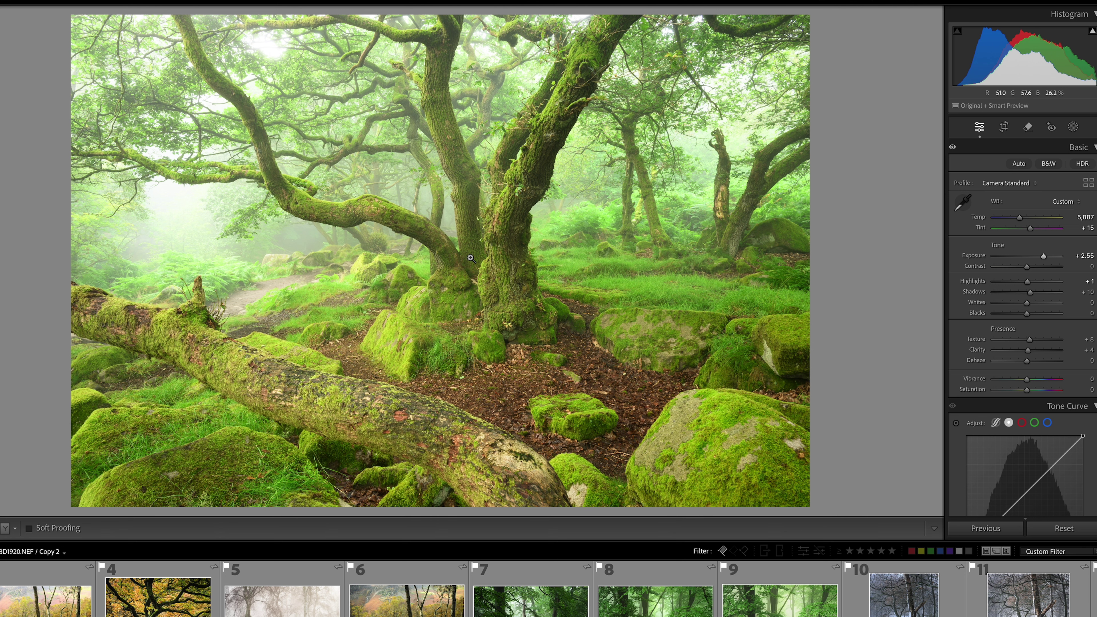
{"action": "left_click_drag", "start_coordinate": [1043, 257], "coordinate": [1034, 258]}
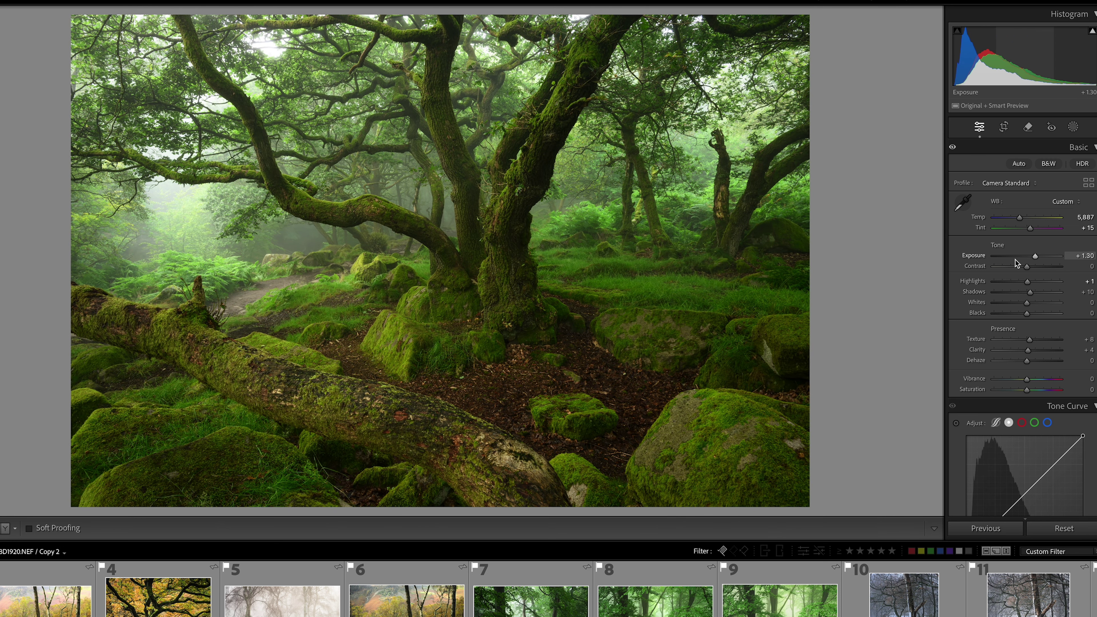
Adjust the tonal range to Contrast +18, Shadows +64, Whites +28 and Blacks +23.
{"action": "left_click_drag", "start_coordinate": [1029, 268], "coordinate": [1036, 268]}
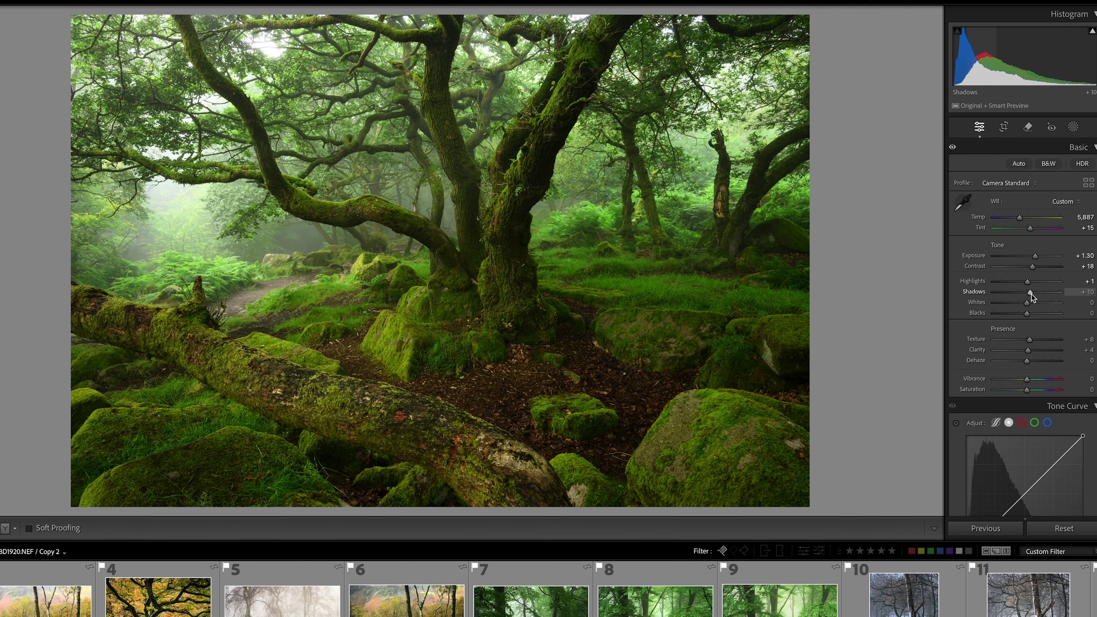
{"action": "left_click_drag", "start_coordinate": [1030, 294], "coordinate": [1048, 295]}
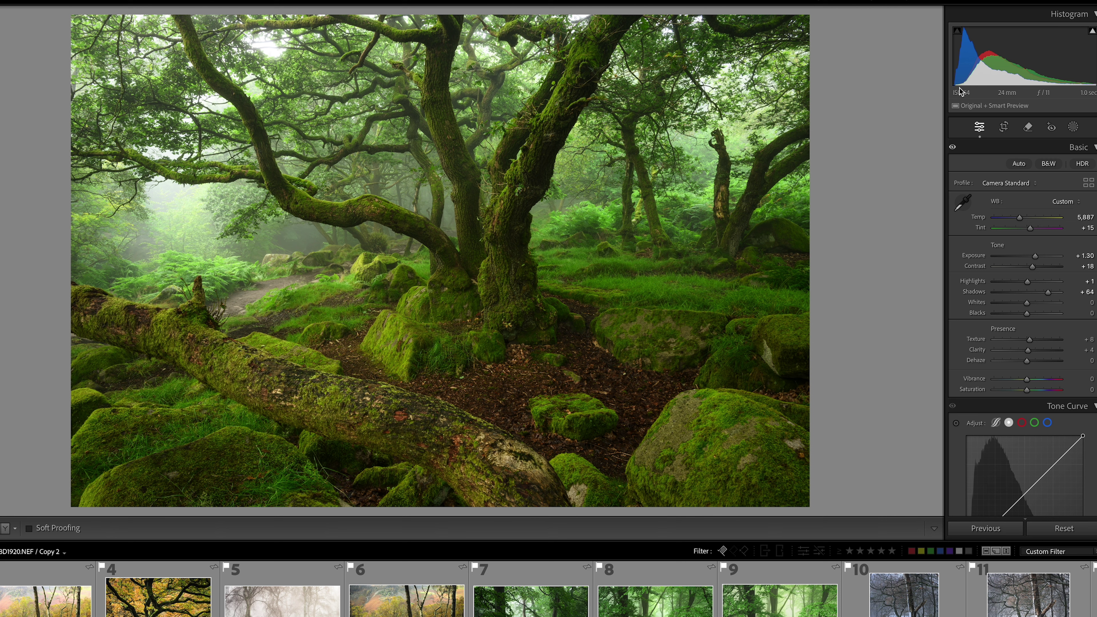
{"action": "left_click_drag", "start_coordinate": [1026, 314], "coordinate": [1002, 312]}
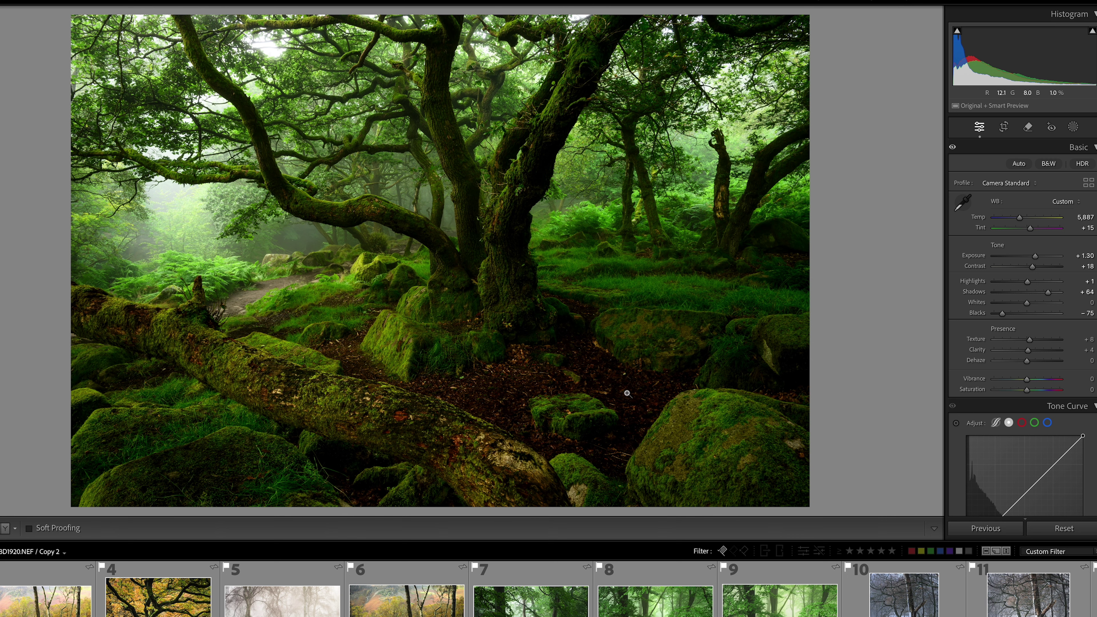
{"action": "left_click_drag", "start_coordinate": [1003, 312], "coordinate": [1051, 312]}
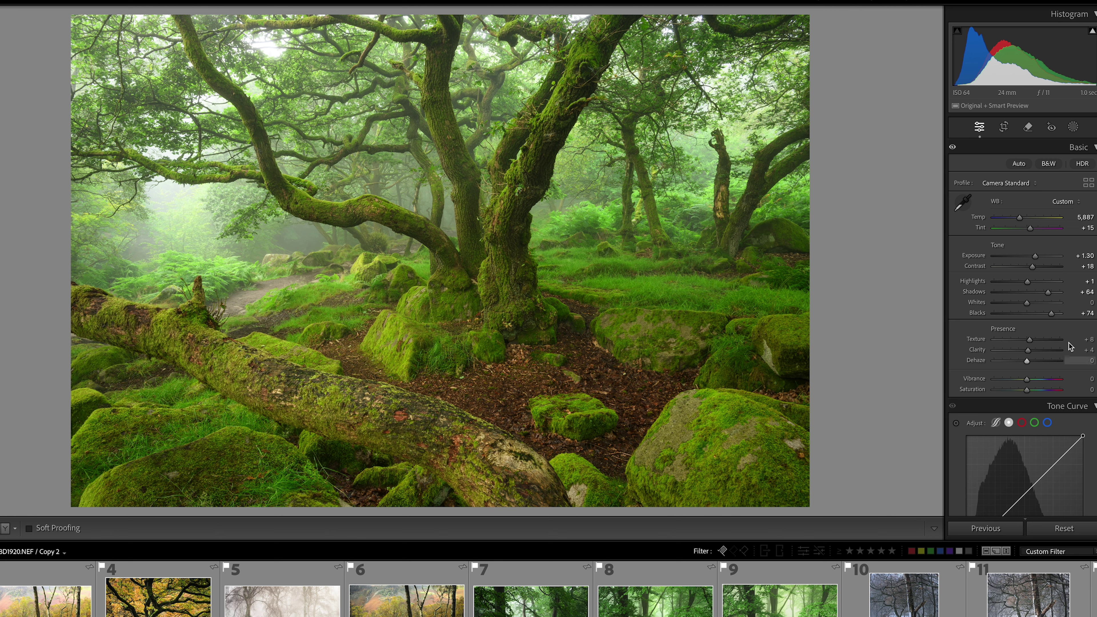
{"action": "left_click", "coordinate": [1030, 314]}
{"action": "left_click_drag", "start_coordinate": [1030, 314], "coordinate": [1035, 307]}
{"action": "left_click", "coordinate": [1029, 304]}
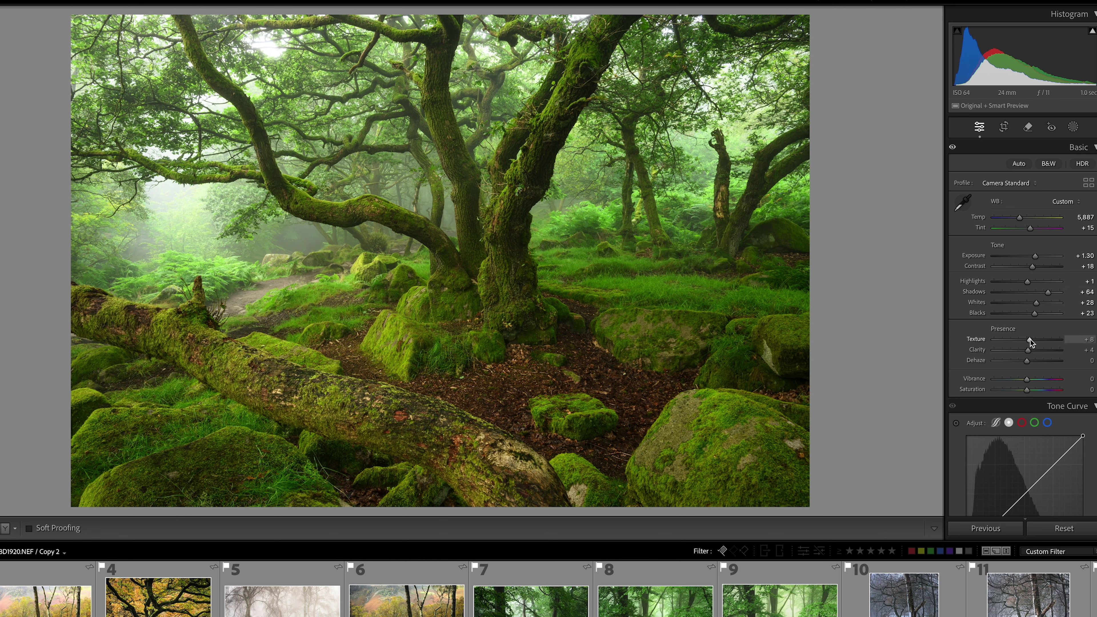
Reset Texture and Clarity to 0, and lower Vibrance and Saturation to −6 each.
{"action": "left_click_drag", "start_coordinate": [1029, 339], "coordinate": [1027, 351]}
{"action": "left_click_drag", "start_coordinate": [1027, 381], "coordinate": [1026, 390]}
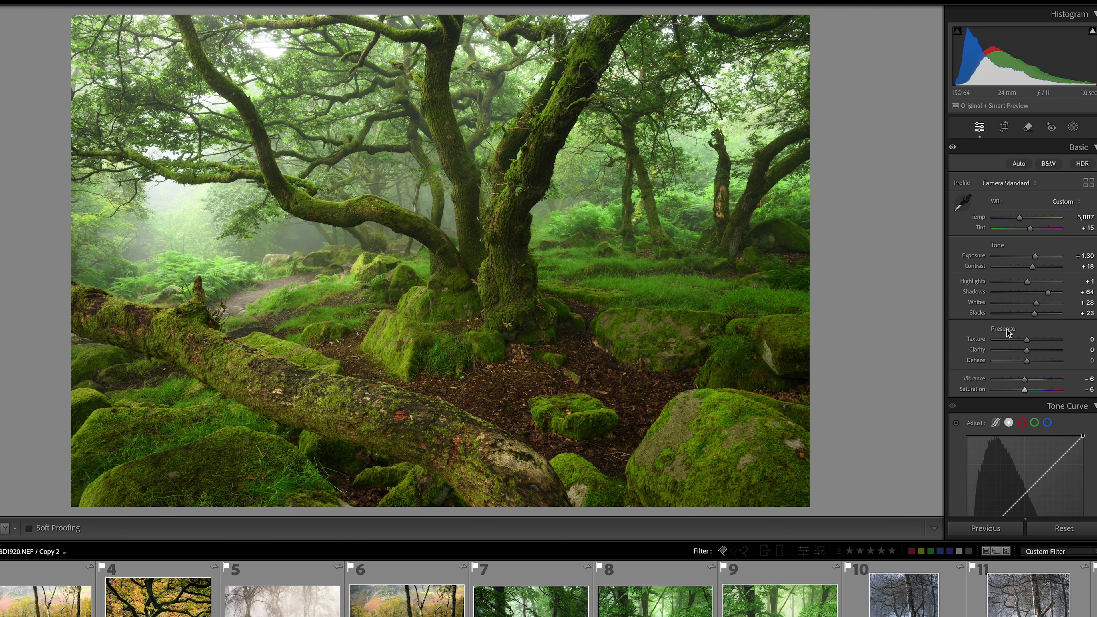
Lift the tone curve's black point to output 14 and lower its white point to output 248.
{"action": "scroll", "coordinate": [1007, 330], "scroll_direction": "down", "scroll_amount": 3}
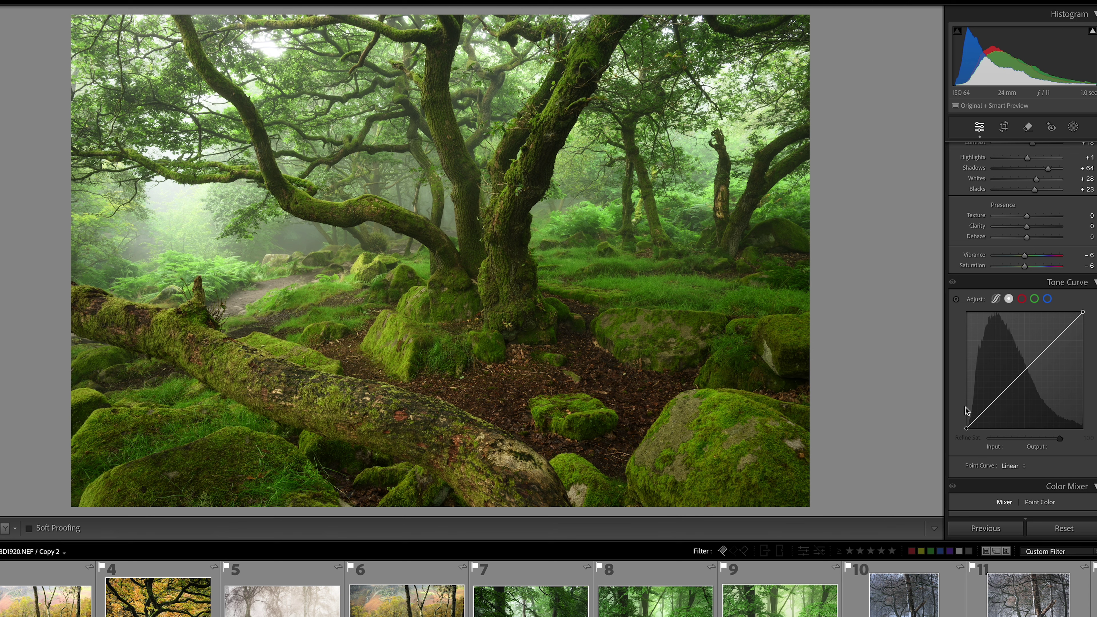
{"action": "left_click_drag", "start_coordinate": [966, 428], "coordinate": [956, 370]}
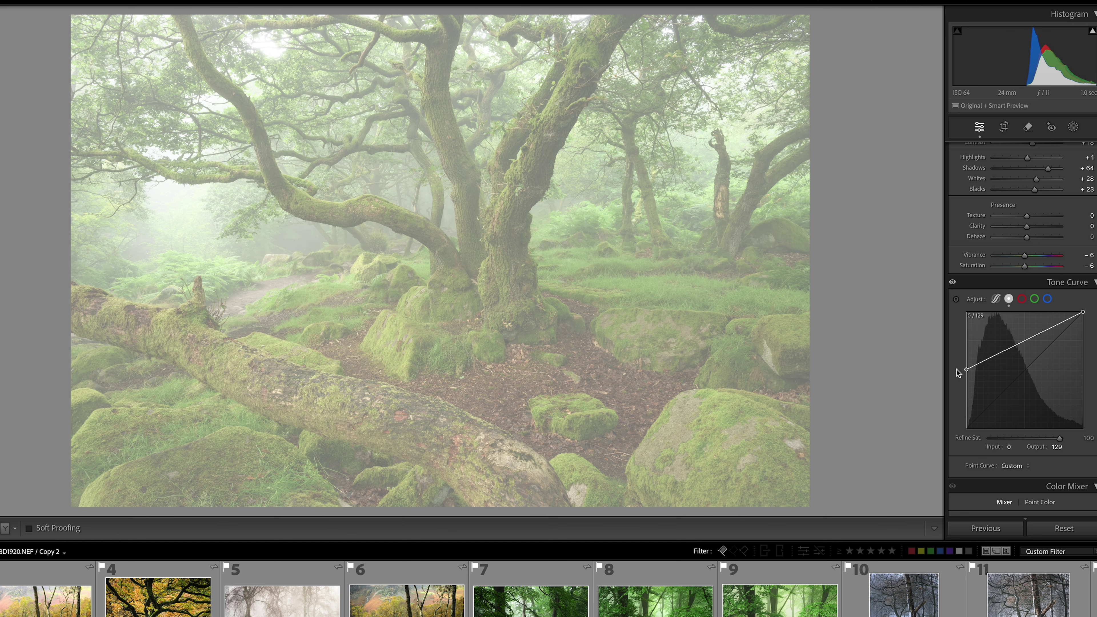
{"action": "left_click_drag", "start_coordinate": [956, 369], "coordinate": [966, 424]}
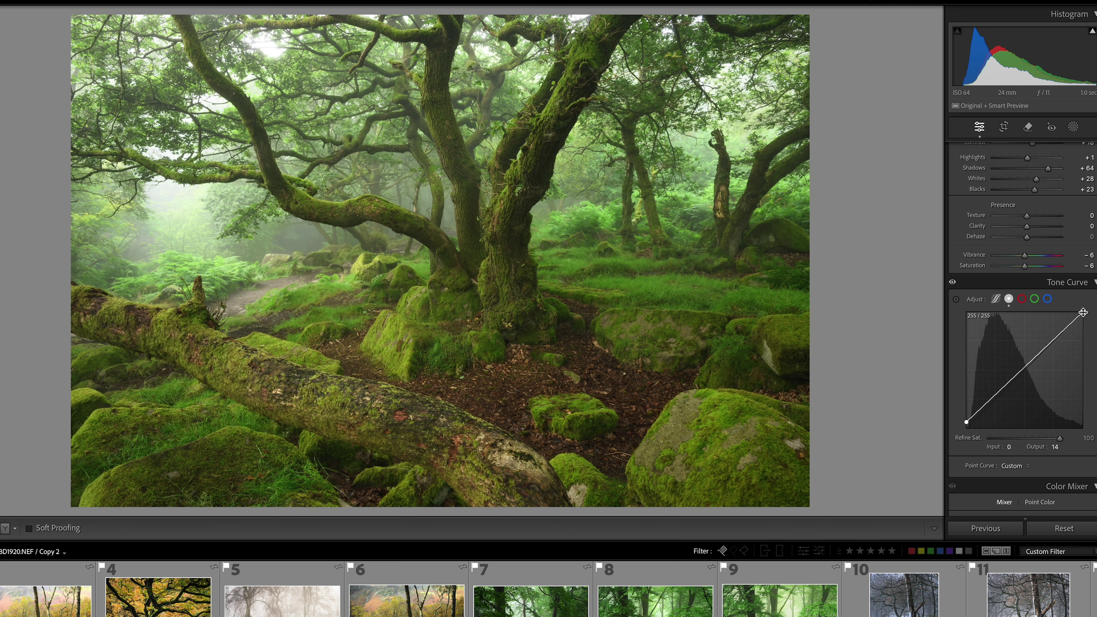
{"action": "left_click_drag", "start_coordinate": [1082, 312], "coordinate": [1083, 317]}
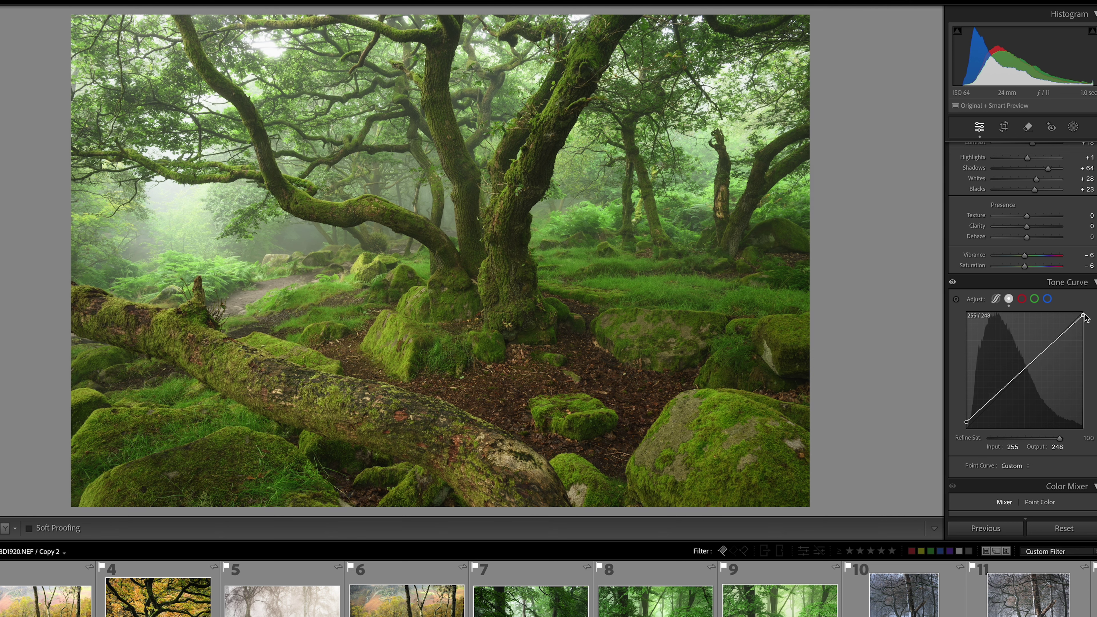
Shape a gentle S on the tone curve with a slightly lowered shadow point and an upper point at input 154, output 162.
{"action": "left_click", "coordinate": [986, 403]}
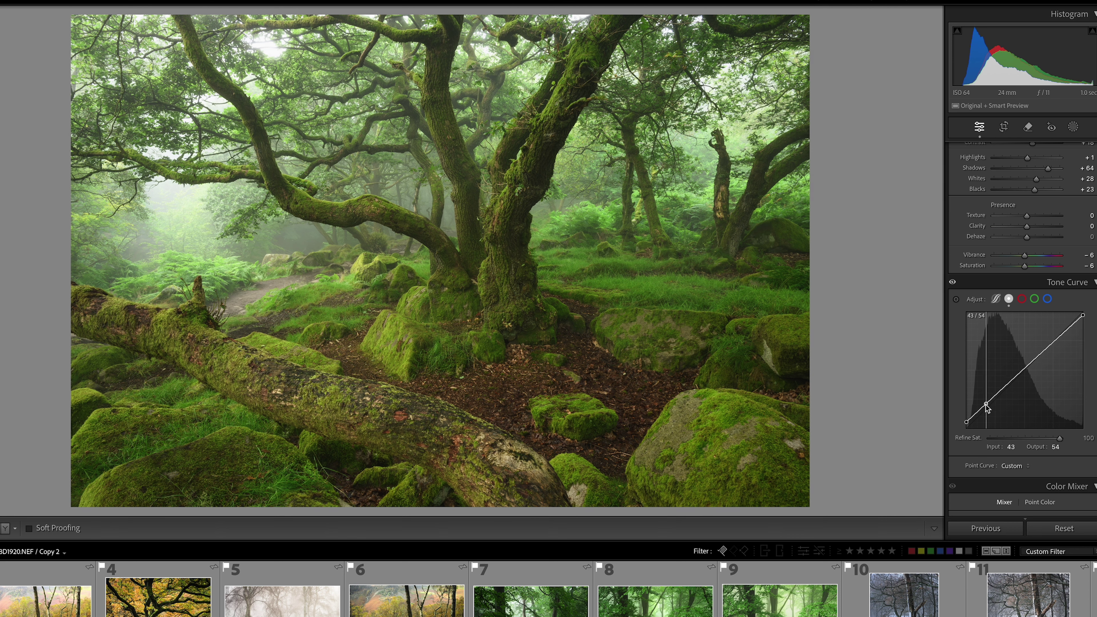
{"action": "left_click_drag", "start_coordinate": [986, 404], "coordinate": [988, 405]}
{"action": "left_click", "coordinate": [1038, 357]}
{"action": "left_click_drag", "start_coordinate": [1037, 357], "coordinate": [1036, 354]}
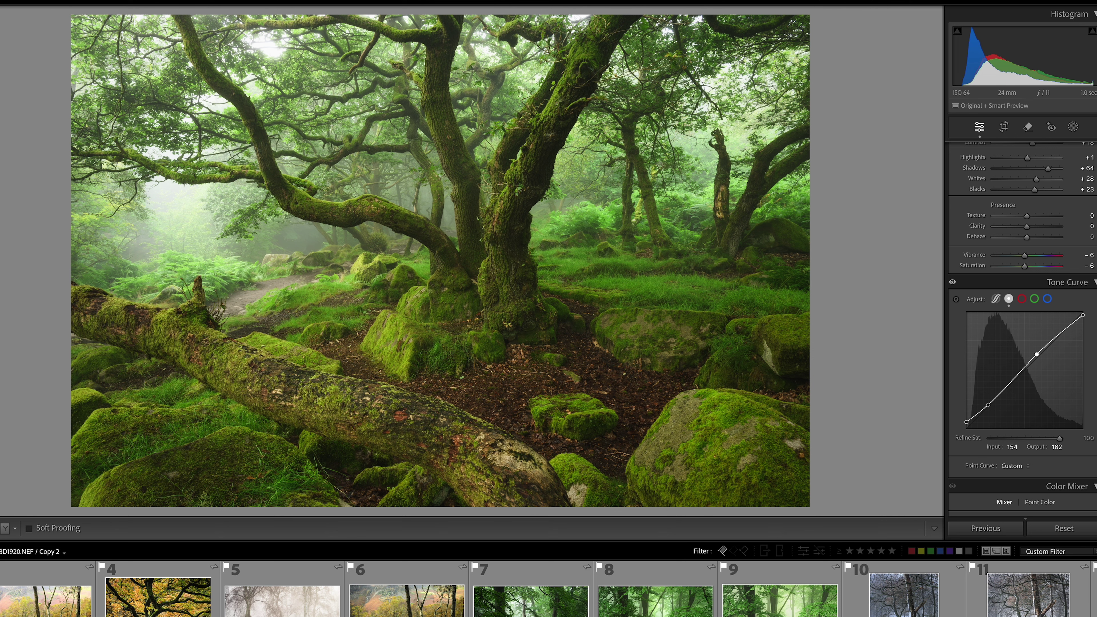
Shift the Green hue to −5 in the Color Mixer and fine-tune the Yellow hue.
{"action": "scroll", "coordinate": [1004, 389], "scroll_direction": "down", "scroll_amount": 4}
{"action": "scroll", "coordinate": [1004, 389], "scroll_direction": "down", "scroll_amount": 2}
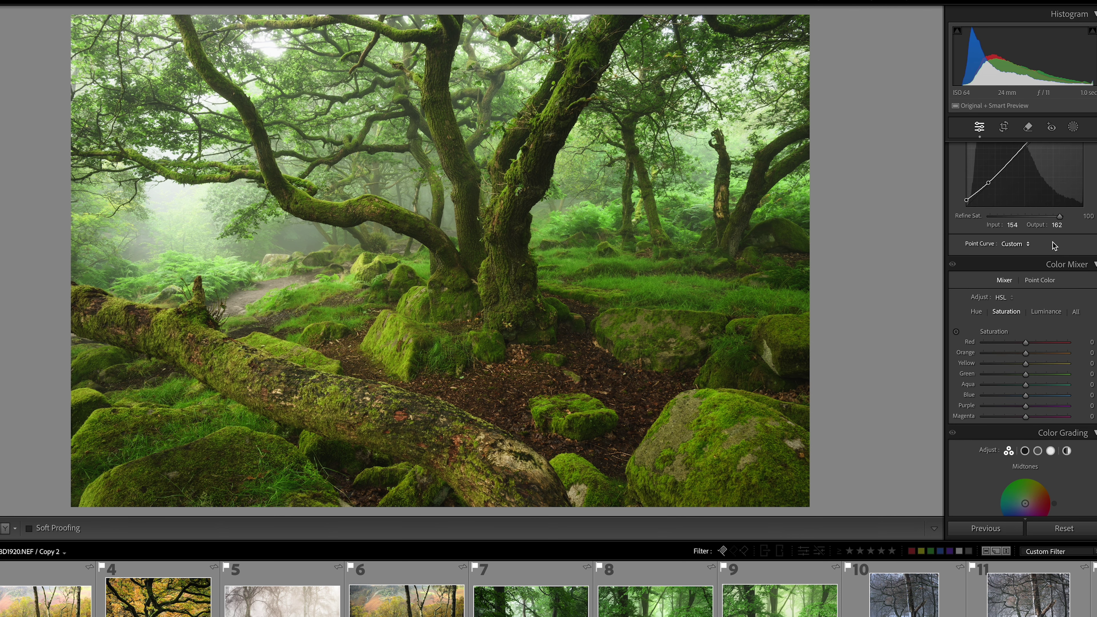
{"action": "left_click", "coordinate": [978, 313]}
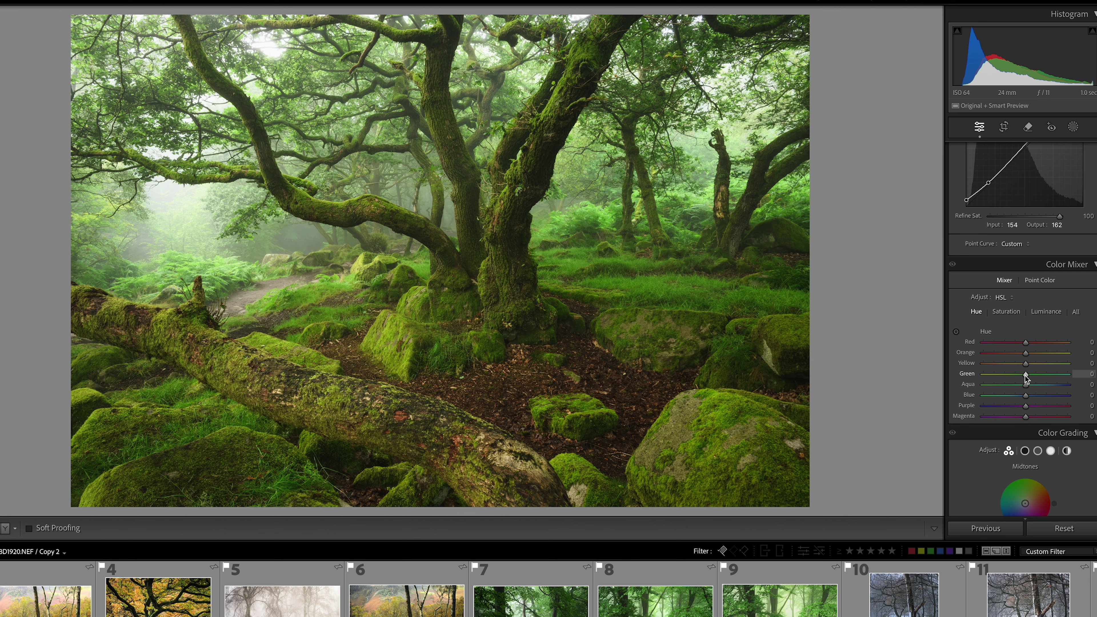
{"action": "left_click_drag", "start_coordinate": [1031, 375], "coordinate": [1043, 378]}
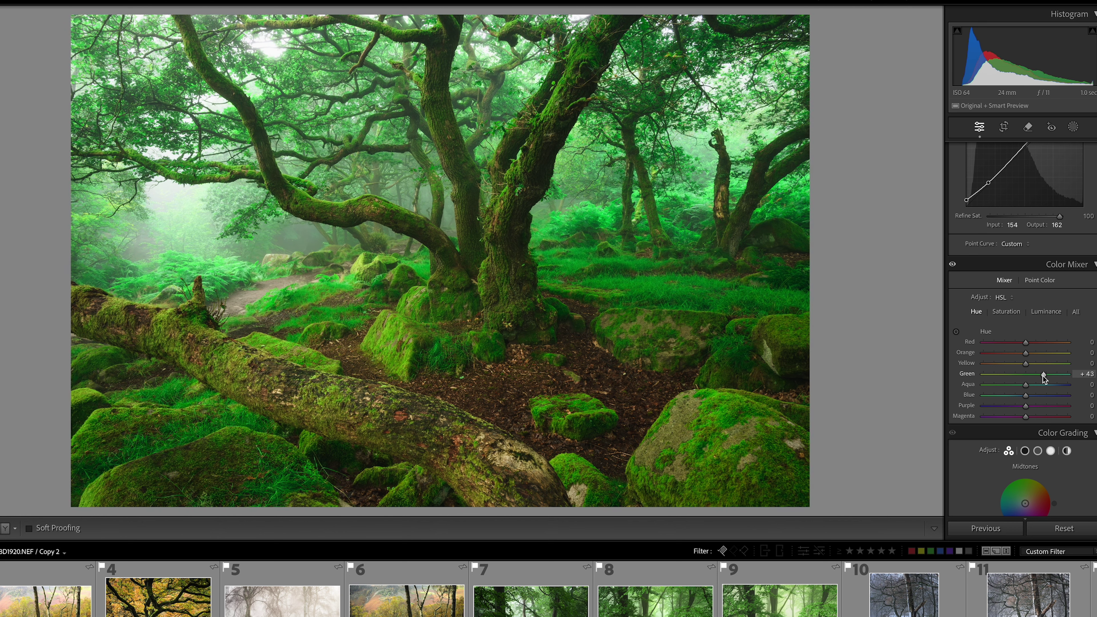
{"action": "mouse_move", "coordinate": [1043, 377]}
{"action": "left_mouse_down"}
{"action": "mouse_move", "coordinate": [1006, 377]}
{"action": "mouse_move", "coordinate": [1026, 377]}
{"action": "left_mouse_up"}
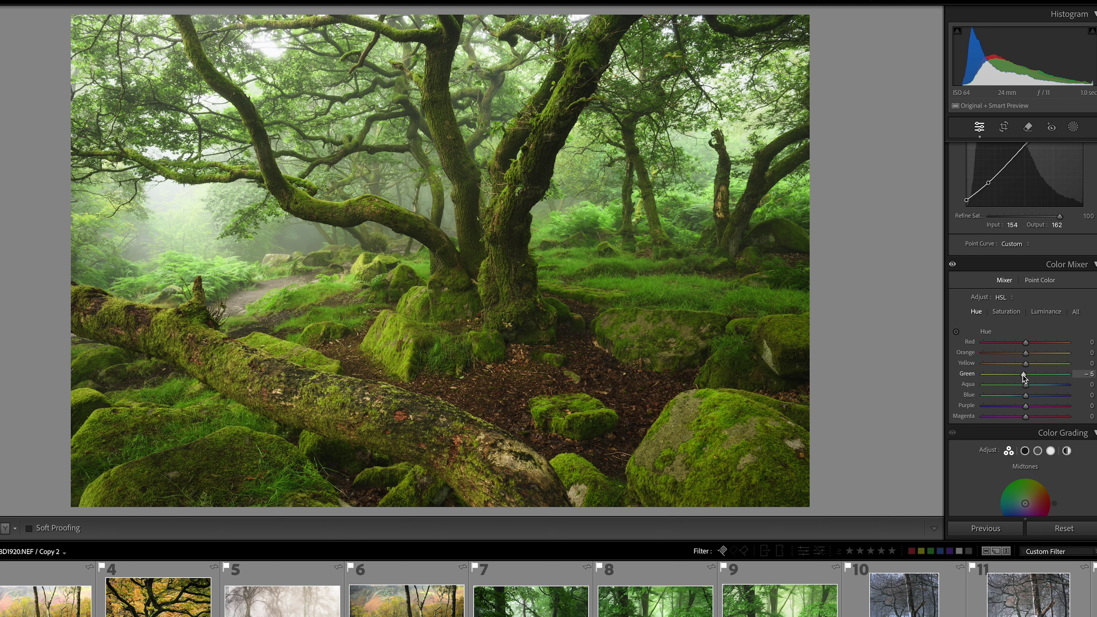
{"action": "left_click_drag", "start_coordinate": [1025, 364], "coordinate": [1025, 370]}
Set the color saturation to Yellow +7, Green +8, Blue −33 and Purple −22, and raise the Green luminance to +17.
{"action": "left_click", "coordinate": [1015, 311]}
{"action": "mouse_move", "coordinate": [1025, 364]}
{"action": "left_mouse_down"}
{"action": "mouse_move", "coordinate": [1033, 374]}
{"action": "mouse_move", "coordinate": [1029, 366]}
{"action": "left_mouse_up"}
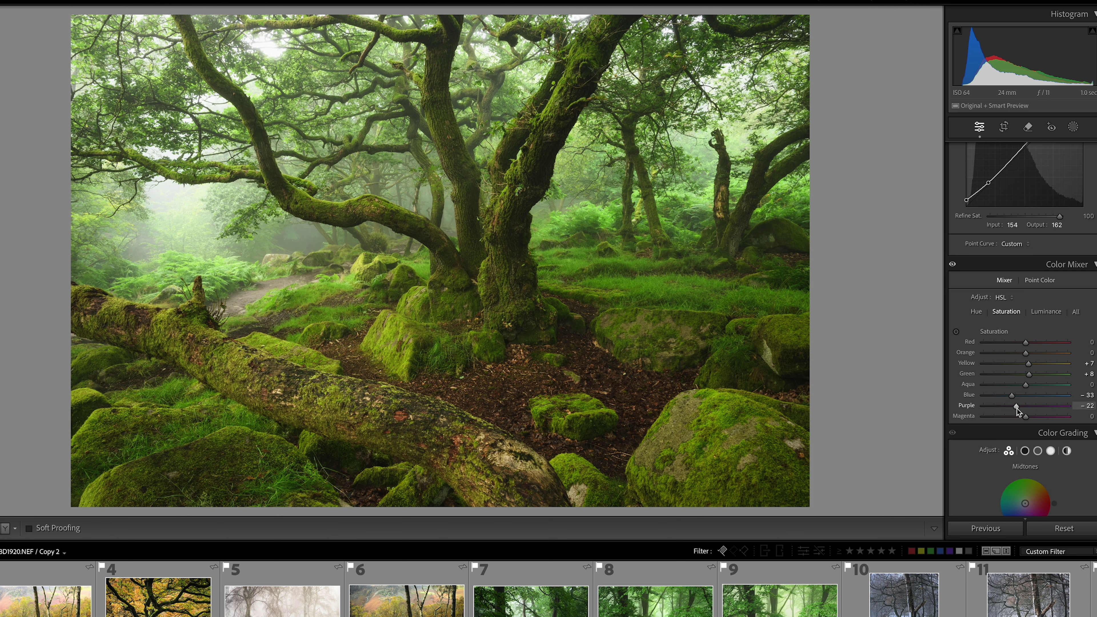
{"action": "left_click", "coordinate": [1051, 315]}
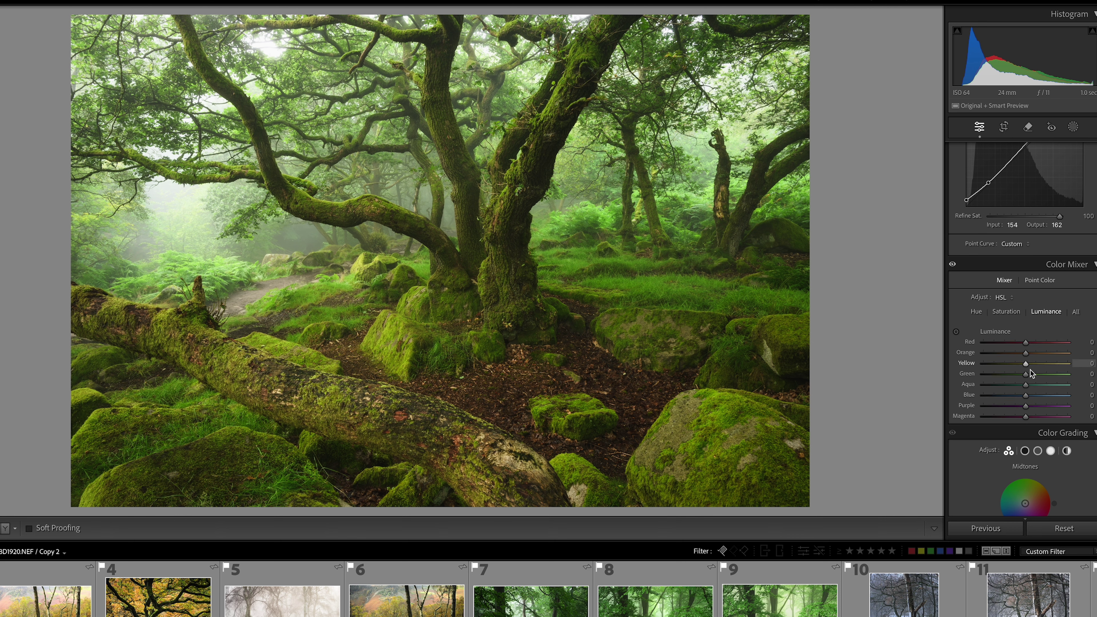
{"action": "left_click_drag", "start_coordinate": [1026, 374], "coordinate": [1031, 376]}
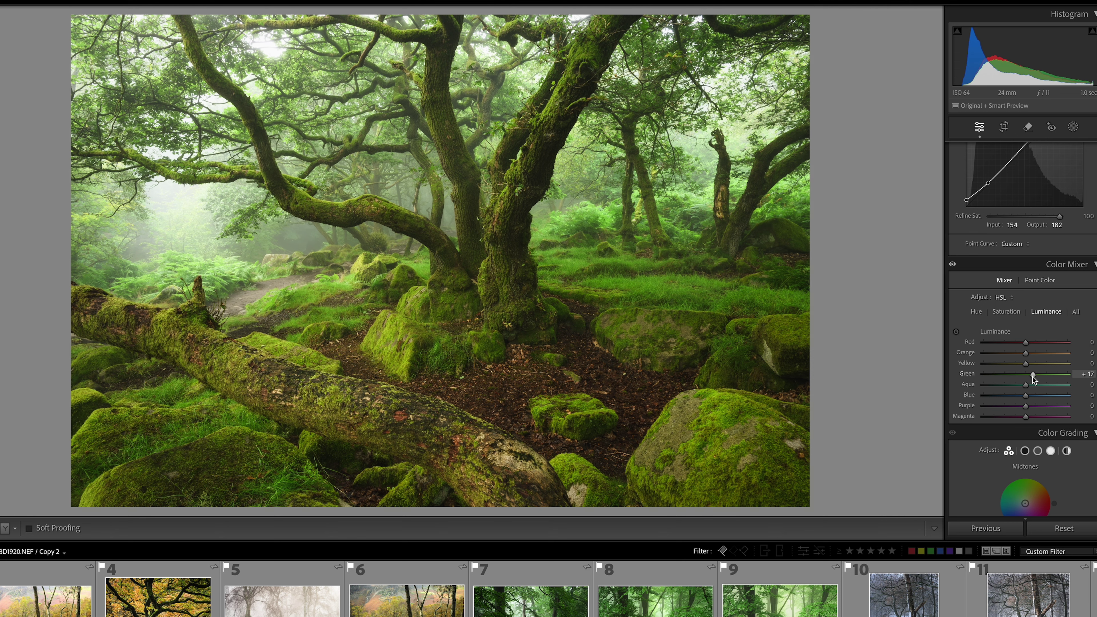
Compare the edited photo with its unedited Before version.
{"action": "key", "text": "backslash"}
{"action": "key", "text": "backslash"}
{"action": "key", "text": "backslash"}
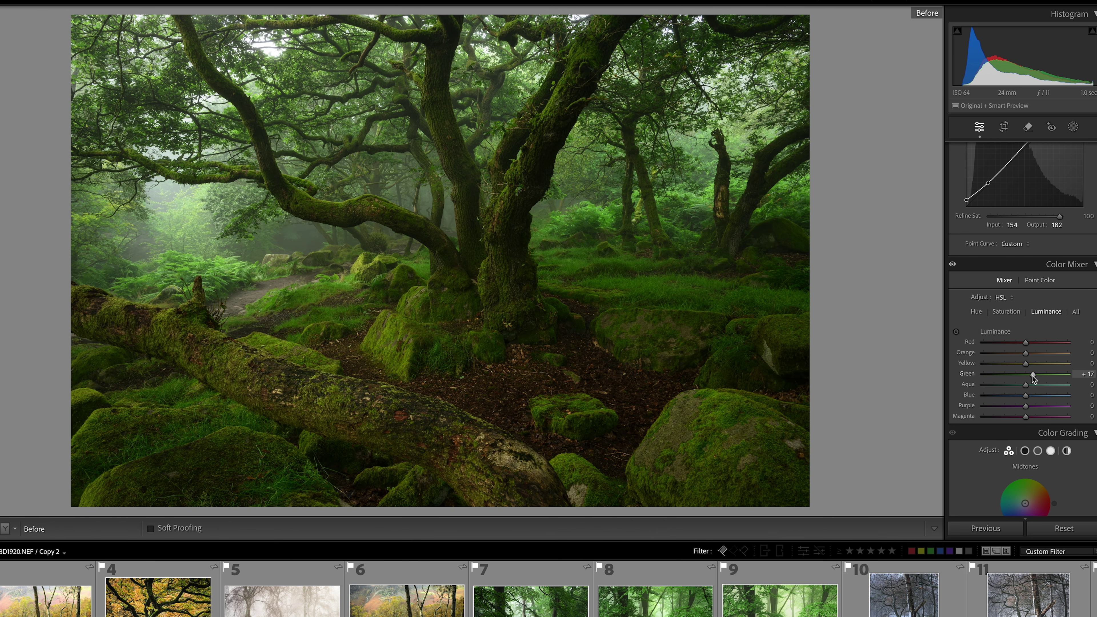
{"action": "key", "text": "backslash"}
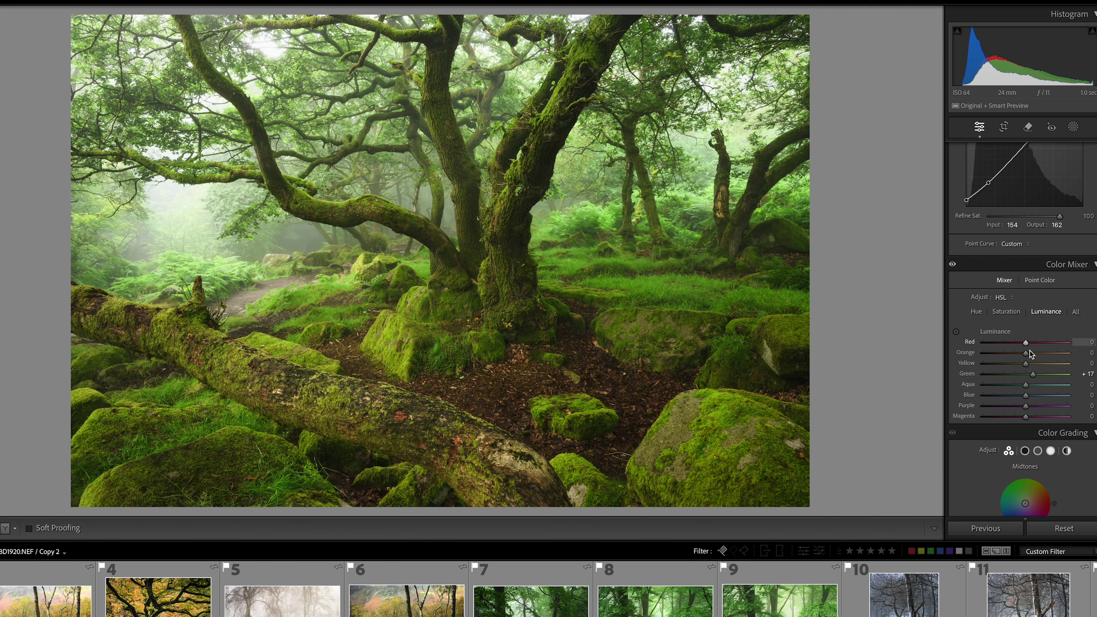
Color grade the photo with a slight warm yellow tint in the highlights and a slight blue tint in the shadows.
{"action": "scroll", "coordinate": [1036, 346], "scroll_direction": "down", "scroll_amount": 5}
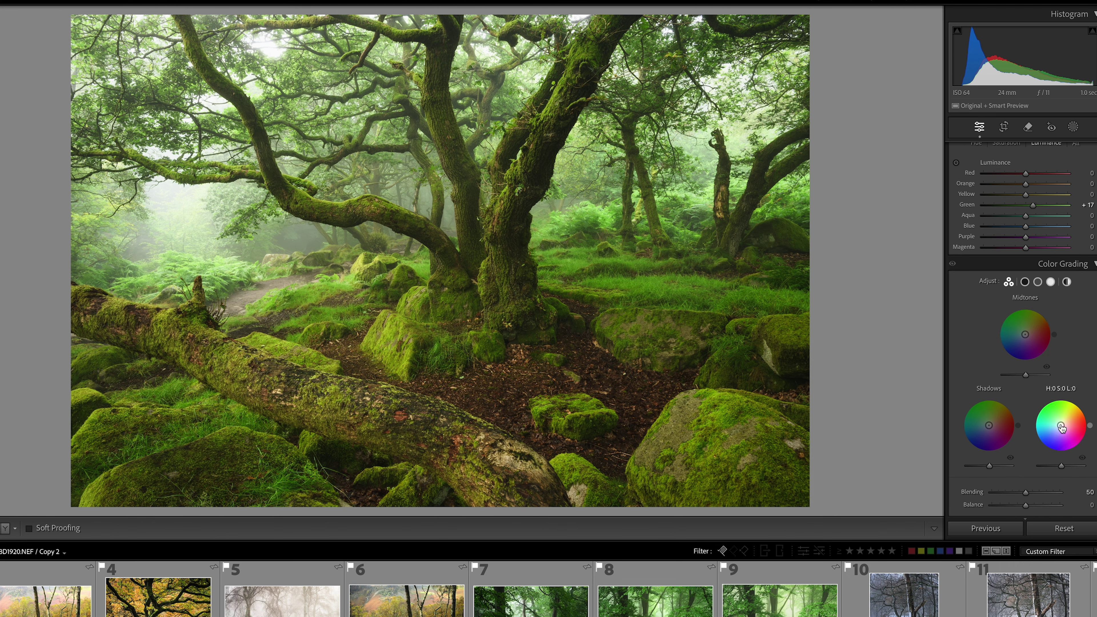
{"action": "left_click_drag", "start_coordinate": [1061, 427], "coordinate": [1064, 421]}
{"action": "left_click_drag", "start_coordinate": [989, 424], "coordinate": [986, 427]}
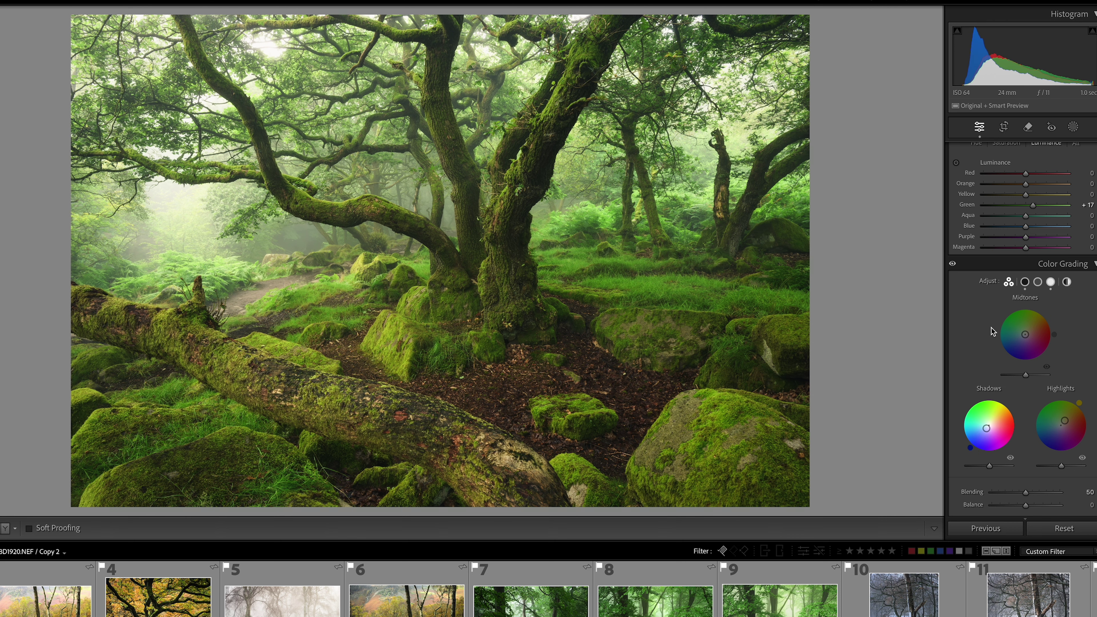
Compare the photo with and without the color grading, leaving the grading enabled.
{"action": "left_click", "coordinate": [952, 266]}
{"action": "left_click", "coordinate": [952, 265]}
{"action": "left_click", "coordinate": [952, 265]}
{"action": "left_click", "coordinate": [952, 265]}
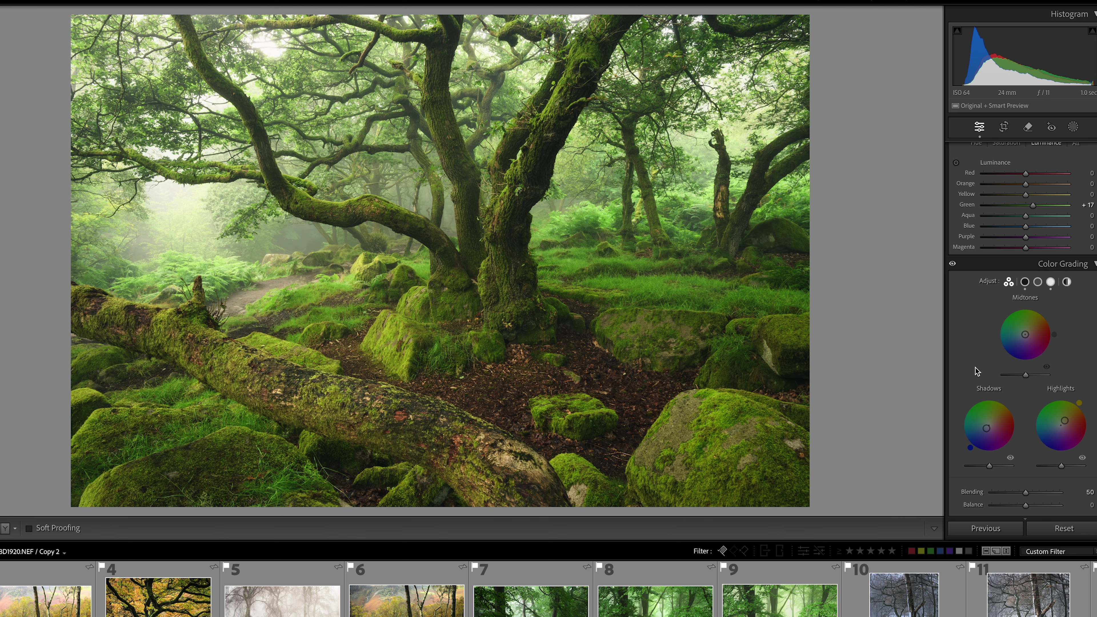
Turn on chromatic aberration removal and lens profile corrections for the photo.
{"action": "scroll", "coordinate": [974, 368], "scroll_direction": "down", "scroll_amount": 3}
{"action": "scroll", "coordinate": [975, 367], "scroll_direction": "down", "scroll_amount": 5}
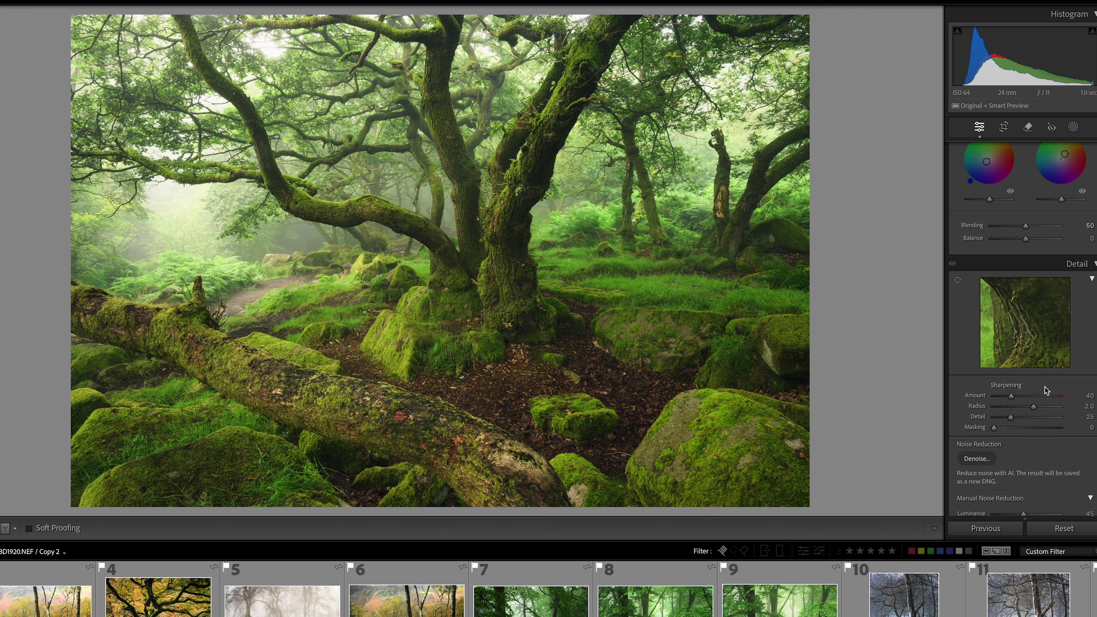
{"action": "scroll", "coordinate": [1045, 388], "scroll_direction": "down", "scroll_amount": 7}
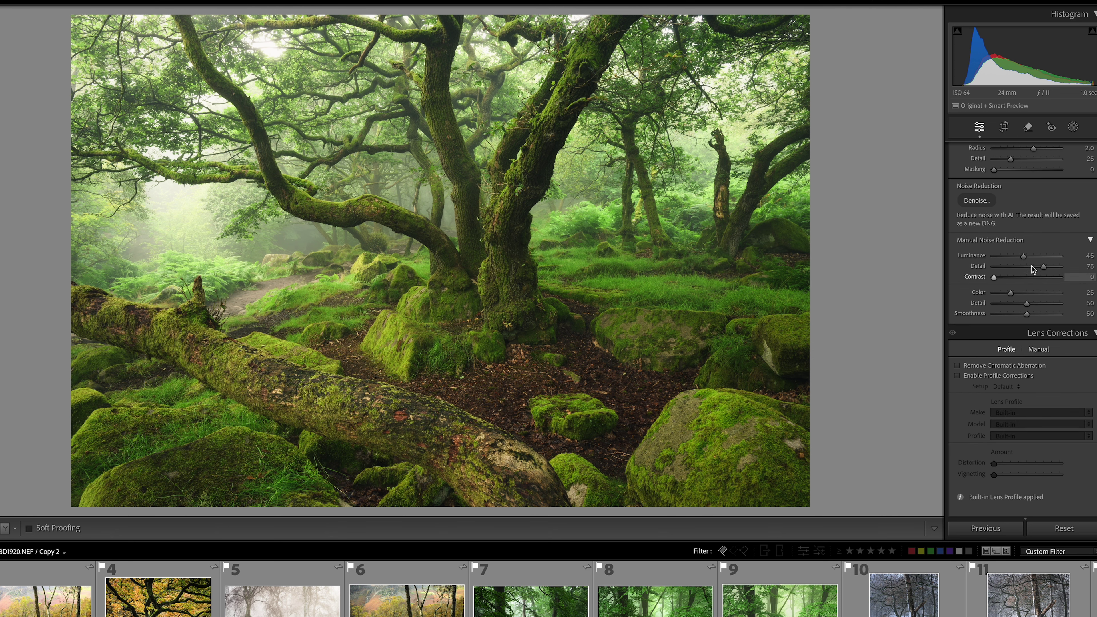
{"action": "scroll", "coordinate": [1013, 291], "scroll_direction": "down", "scroll_amount": 3}
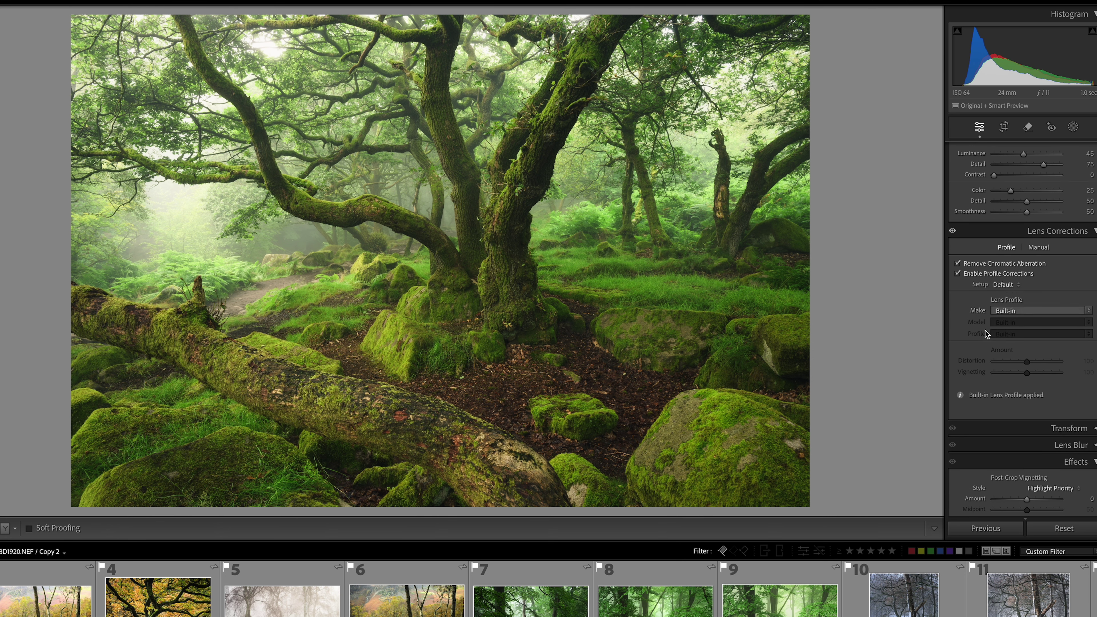
Set the Blue Primary hue to −12 in the calibration settings.
{"action": "scroll", "coordinate": [985, 331], "scroll_direction": "down", "scroll_amount": 5}
{"action": "scroll", "coordinate": [984, 331], "scroll_direction": "down", "scroll_amount": 1}
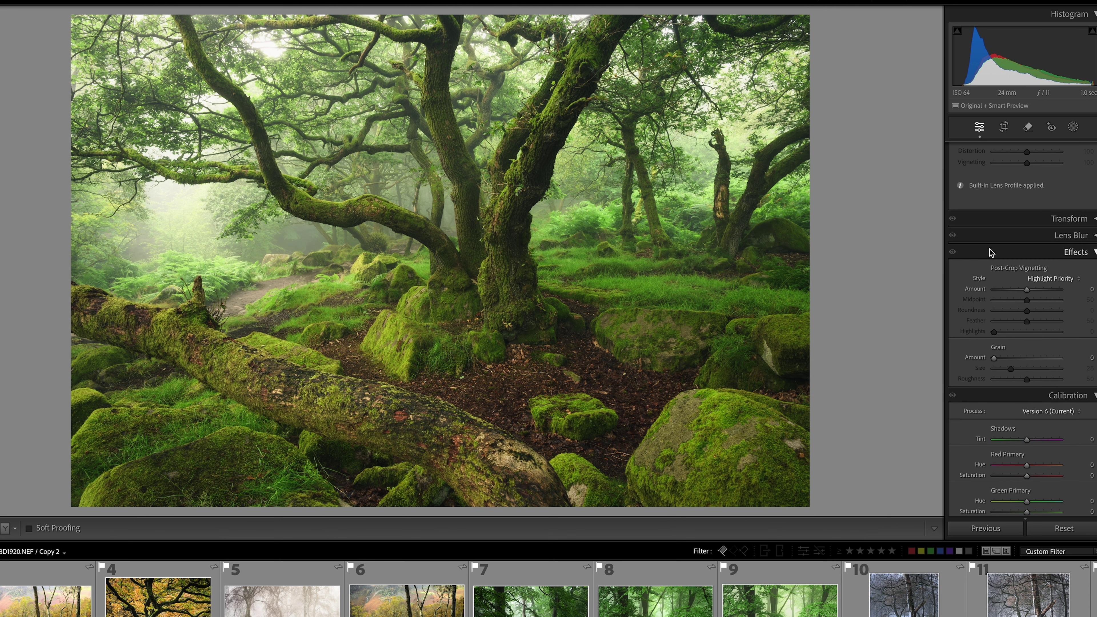
{"action": "scroll", "coordinate": [994, 269], "scroll_direction": "down", "scroll_amount": 1}
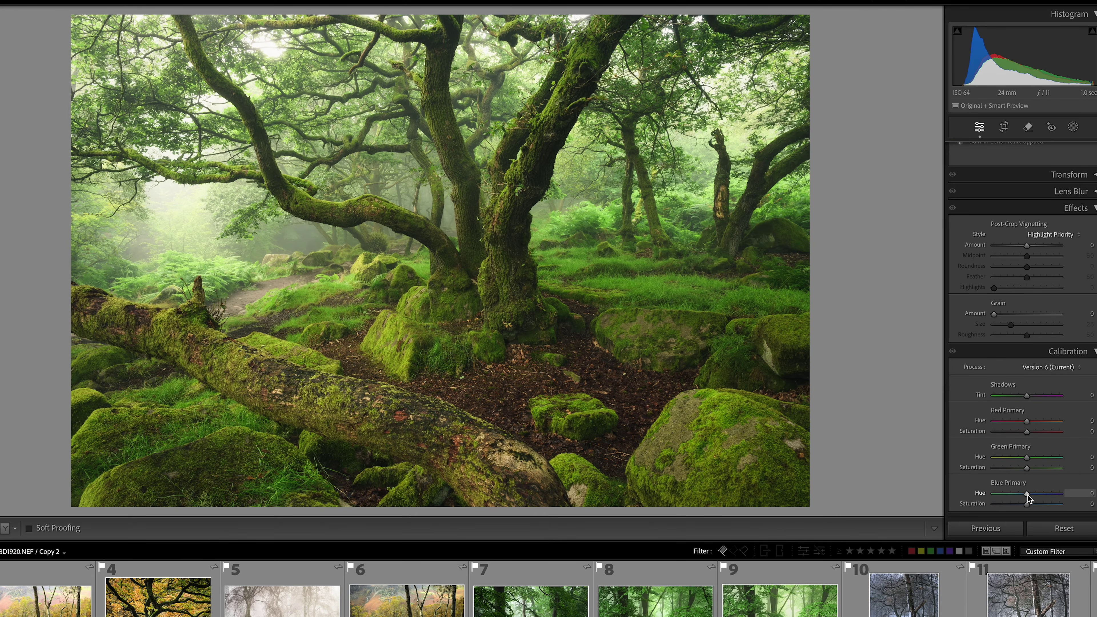
{"action": "left_click_drag", "start_coordinate": [1030, 497], "coordinate": [1038, 498]}
{"action": "left_click_drag", "start_coordinate": [1039, 495], "coordinate": [1023, 499]}
{"action": "left_click_drag", "start_coordinate": [1023, 499], "coordinate": [1021, 499]}
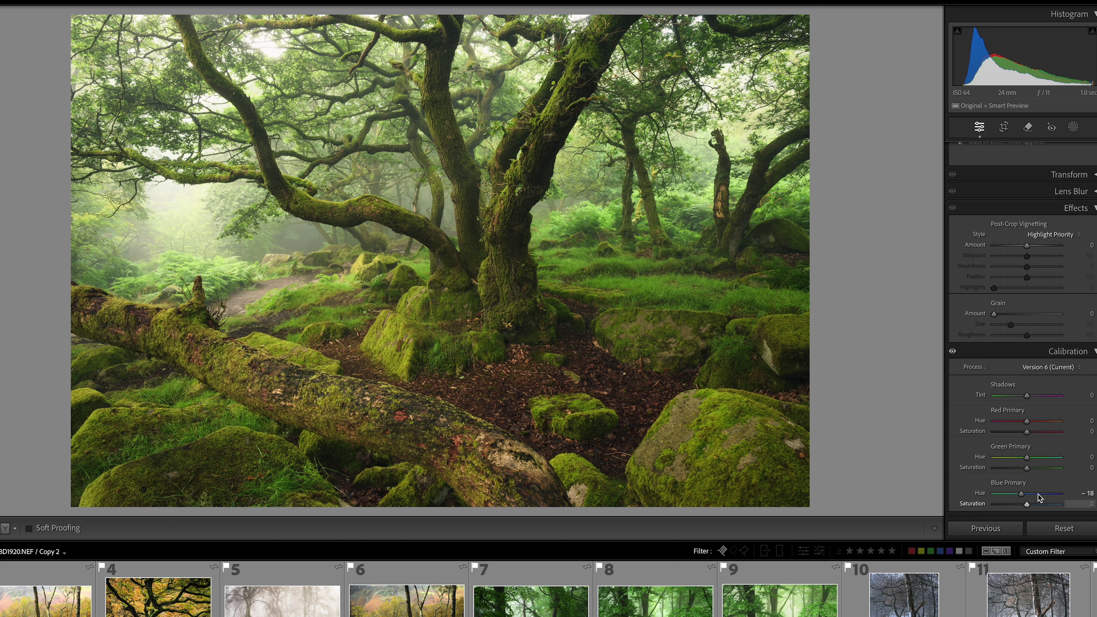
{"action": "mouse_move", "coordinate": [1022, 494]}
{"action": "left_mouse_down"}
{"action": "mouse_move", "coordinate": [1046, 494]}
{"action": "mouse_move", "coordinate": [1012, 493]}
{"action": "mouse_move", "coordinate": [1031, 494]}
{"action": "mouse_move", "coordinate": [1022, 493]}
{"action": "left_mouse_up"}
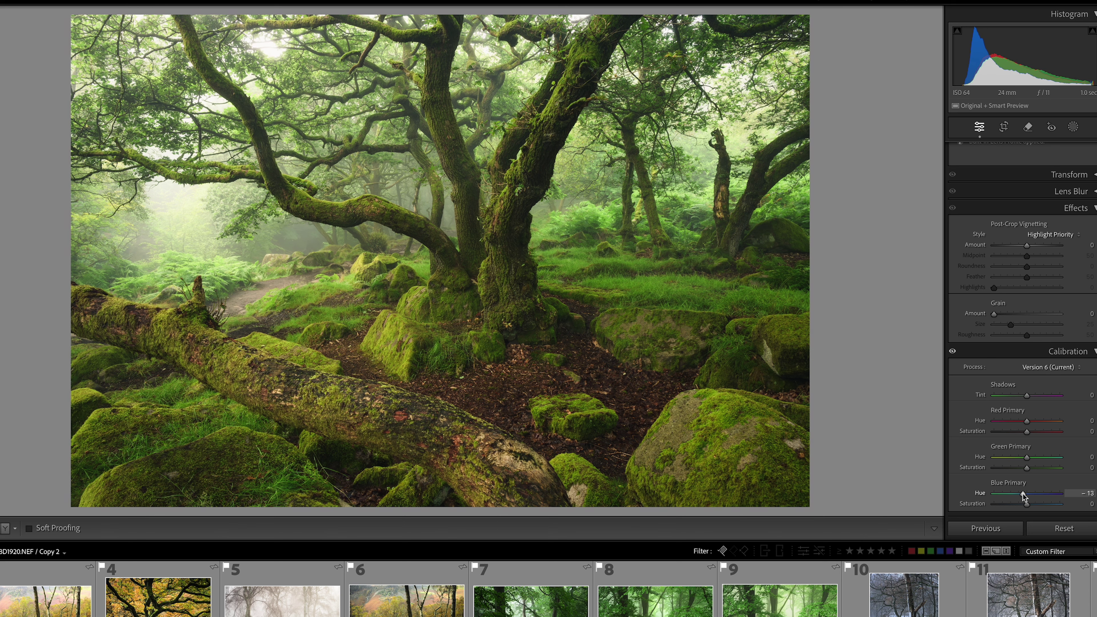
Switch between the calibrated photo and its unedited Before version to judge the overall edit.
{"action": "key", "text": "backslash"}
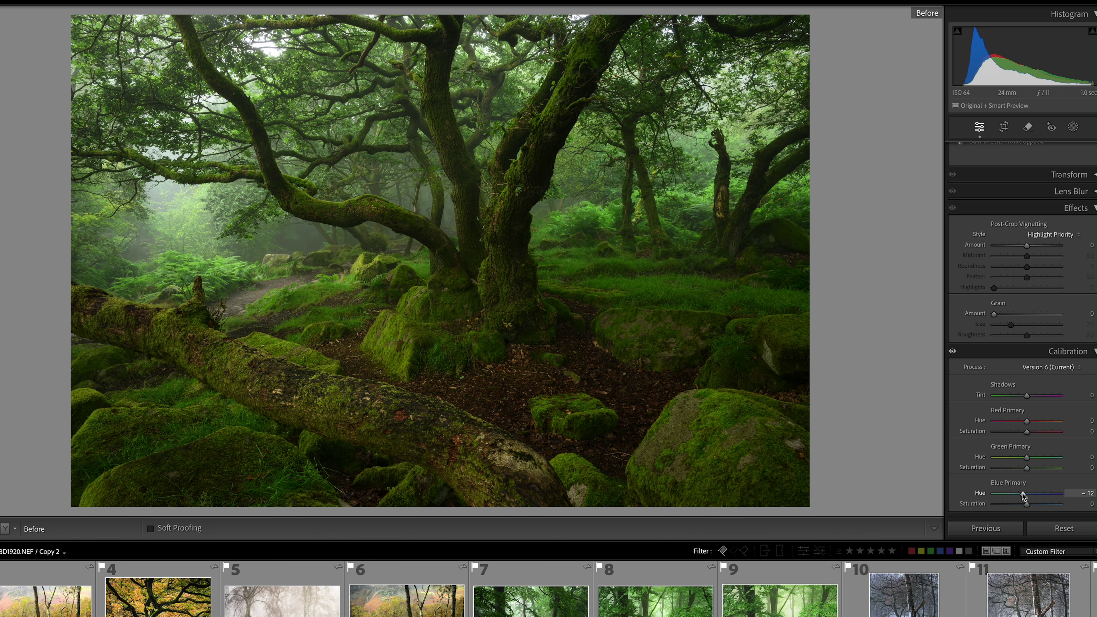
{"action": "key", "text": "backslash"}
{"action": "key", "text": "backslash"}
{"action": "key", "text": "backslash"}
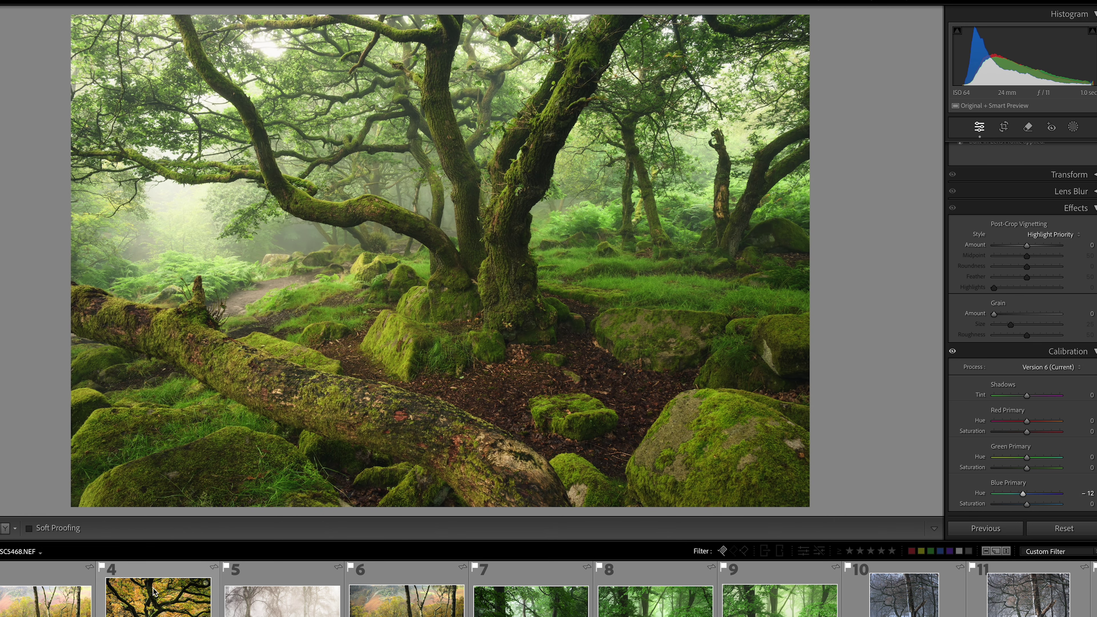
Add a large radial gradient mask centred on the misty opening left of the tree and set its exposure to 0.66.
{"action": "scroll", "coordinate": [1030, 255], "scroll_direction": "up", "scroll_amount": 10}
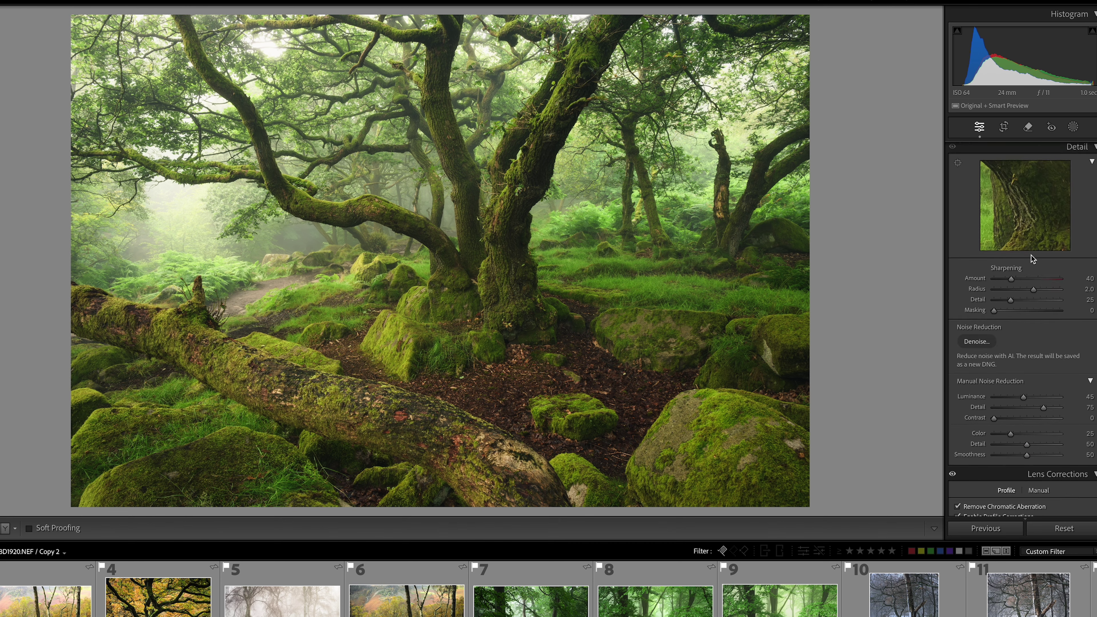
{"action": "scroll", "coordinate": [1031, 255], "scroll_direction": "up", "scroll_amount": 10}
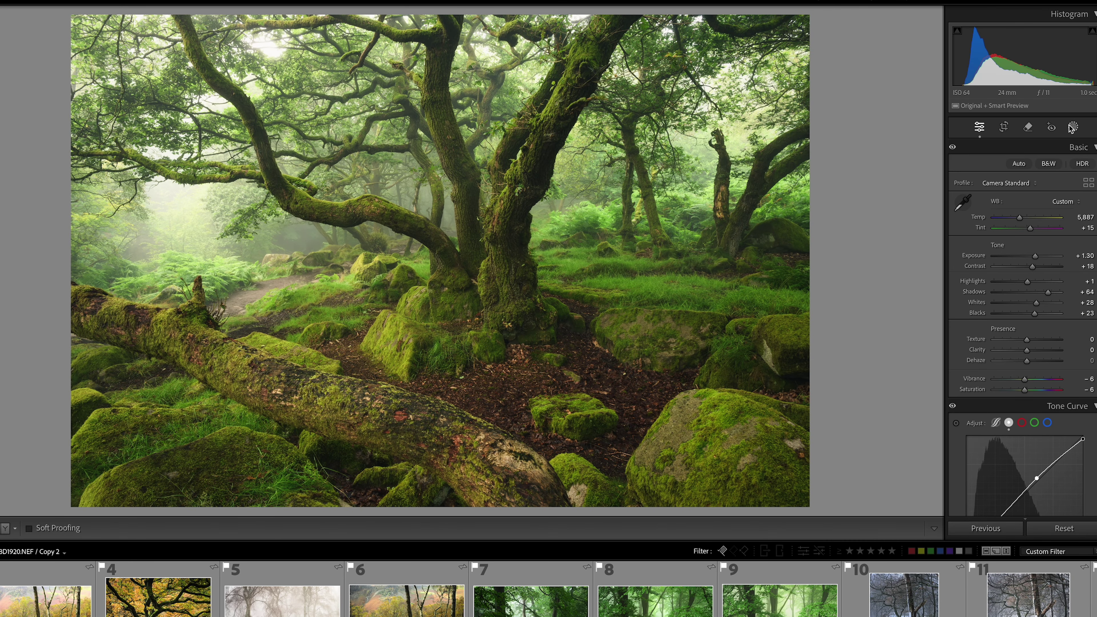
{"action": "left_click", "coordinate": [1072, 128]}
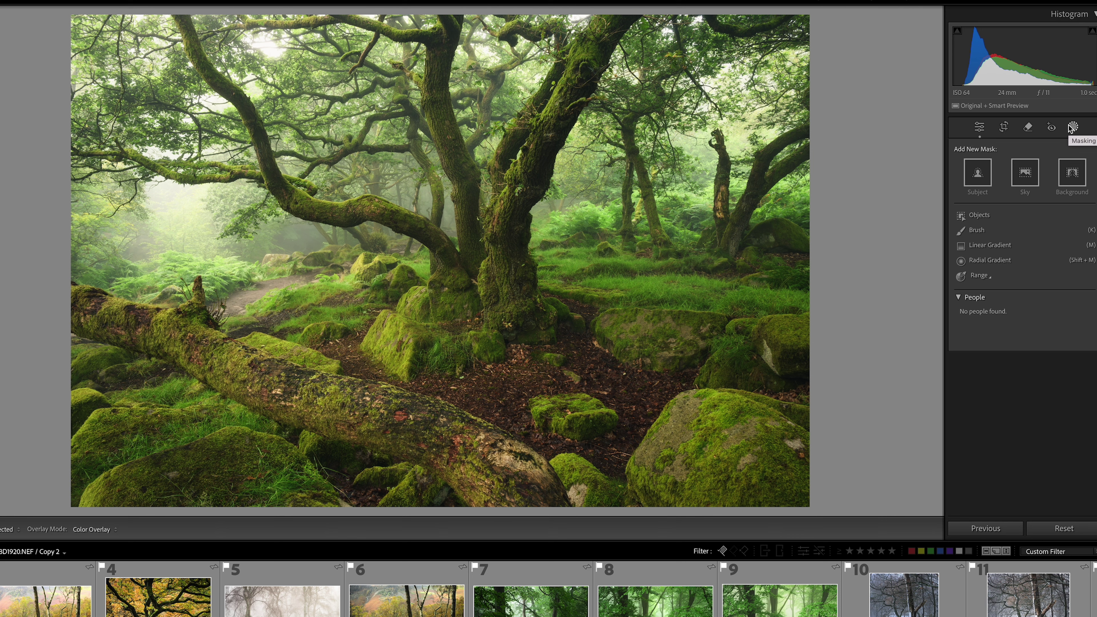
{"action": "left_click", "coordinate": [995, 263]}
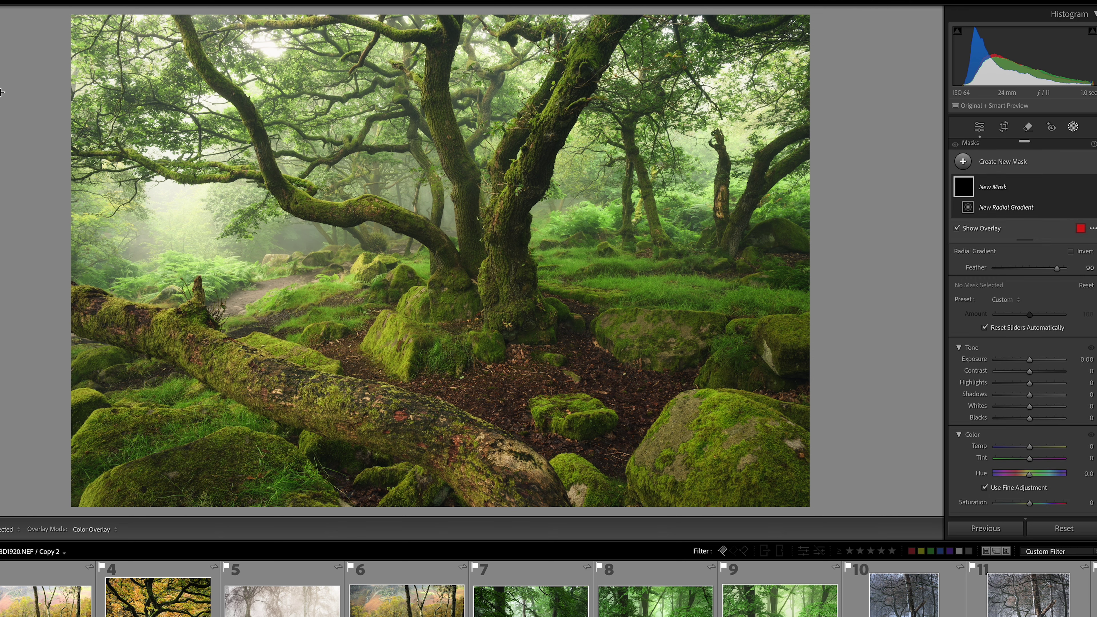
{"action": "left_click_drag", "start_coordinate": [221, 185], "coordinate": [586, 349]}
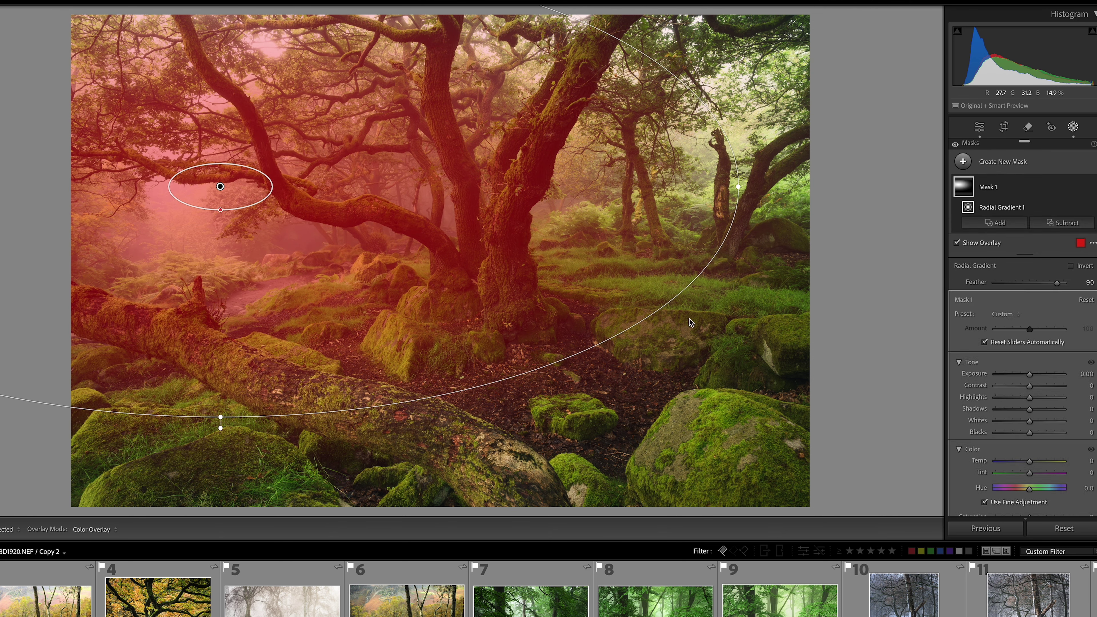
{"action": "key", "text": "o"}
{"action": "left_click_drag", "start_coordinate": [1032, 374], "coordinate": [1036, 374]}
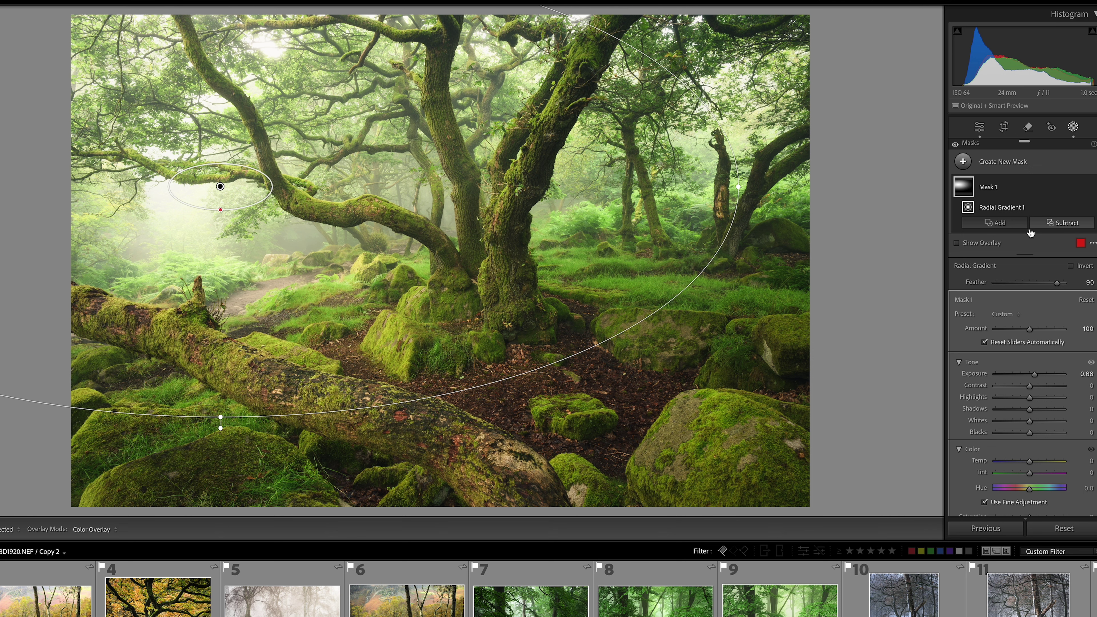
Intersect the radial mask with a luminance range sampled from the bright mist, widening the range's lower limits to 21/73.
{"action": "key", "text": "alt"}
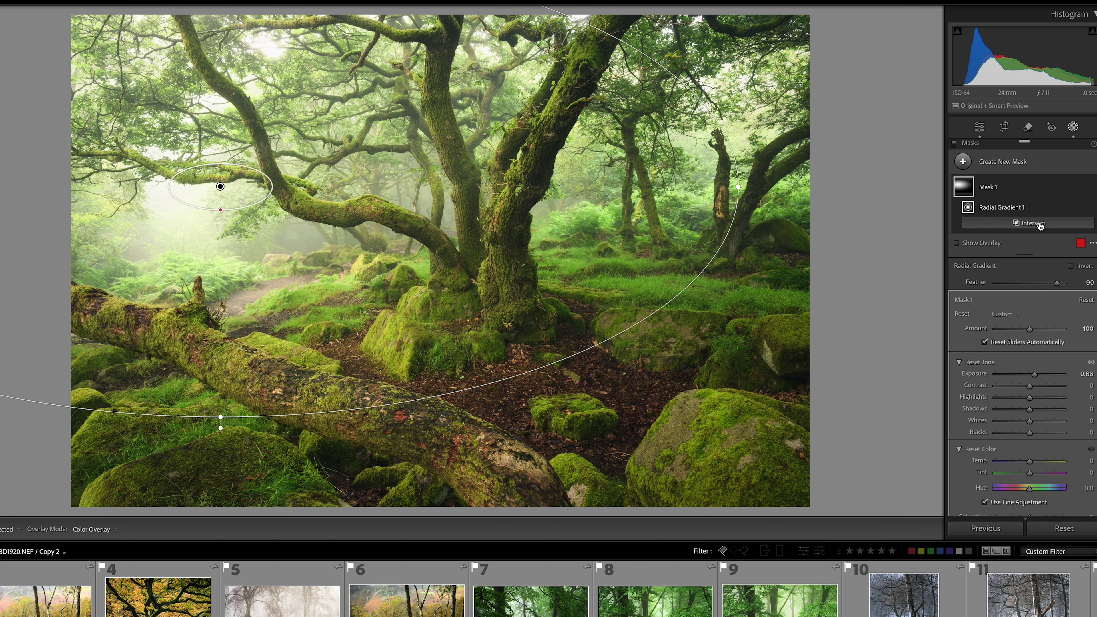
{"action": "left_click", "coordinate": [1038, 225], "text": "alt"}
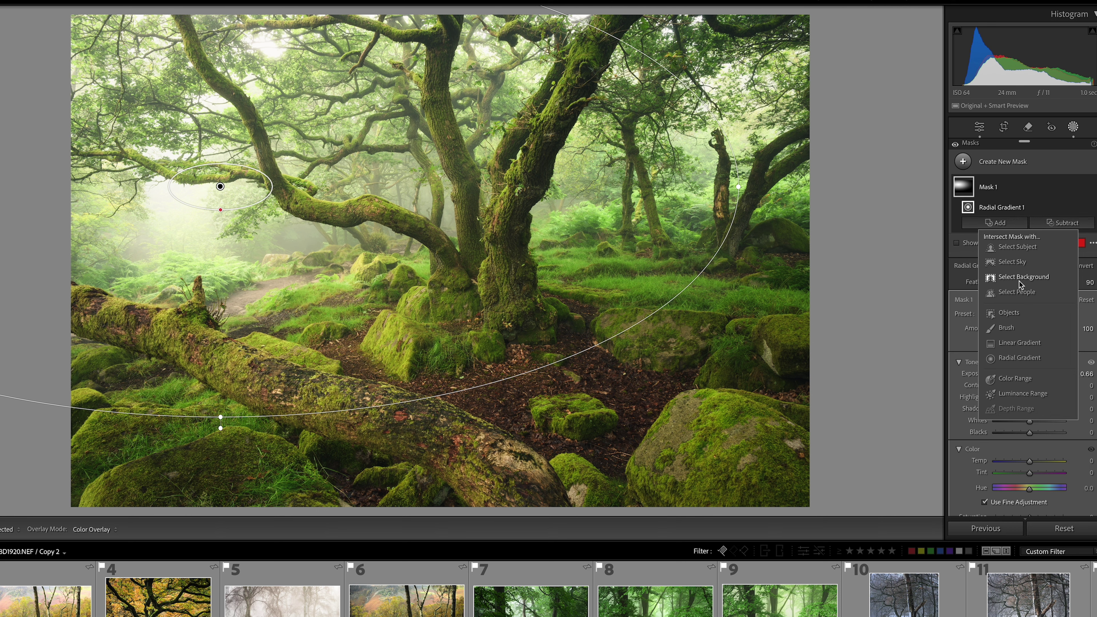
{"action": "left_click", "coordinate": [1018, 393]}
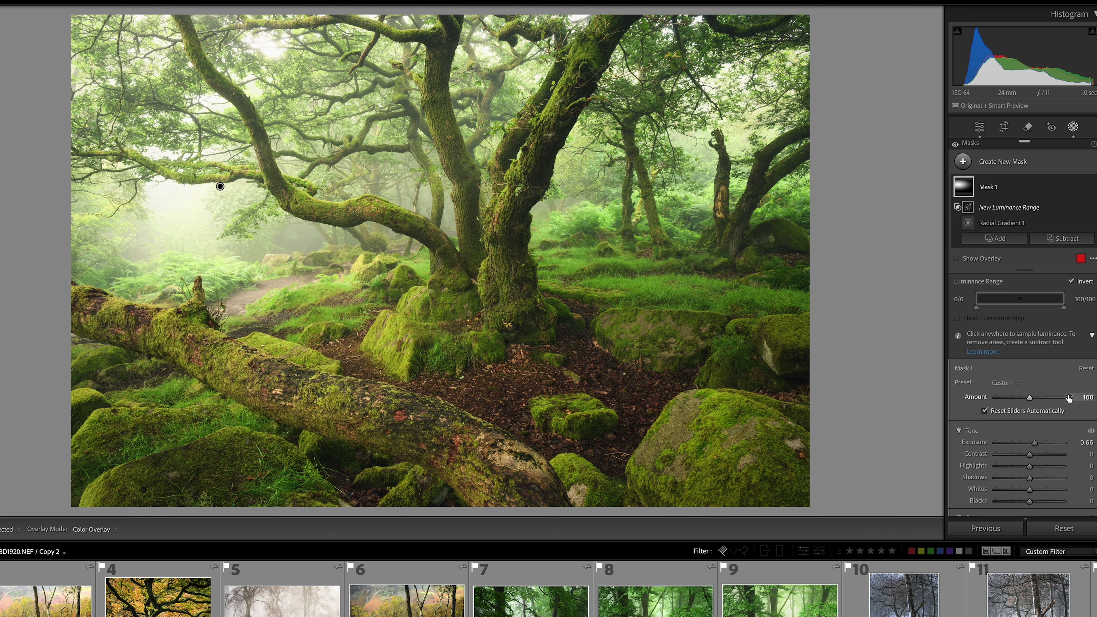
{"action": "left_click", "coordinate": [173, 194]}
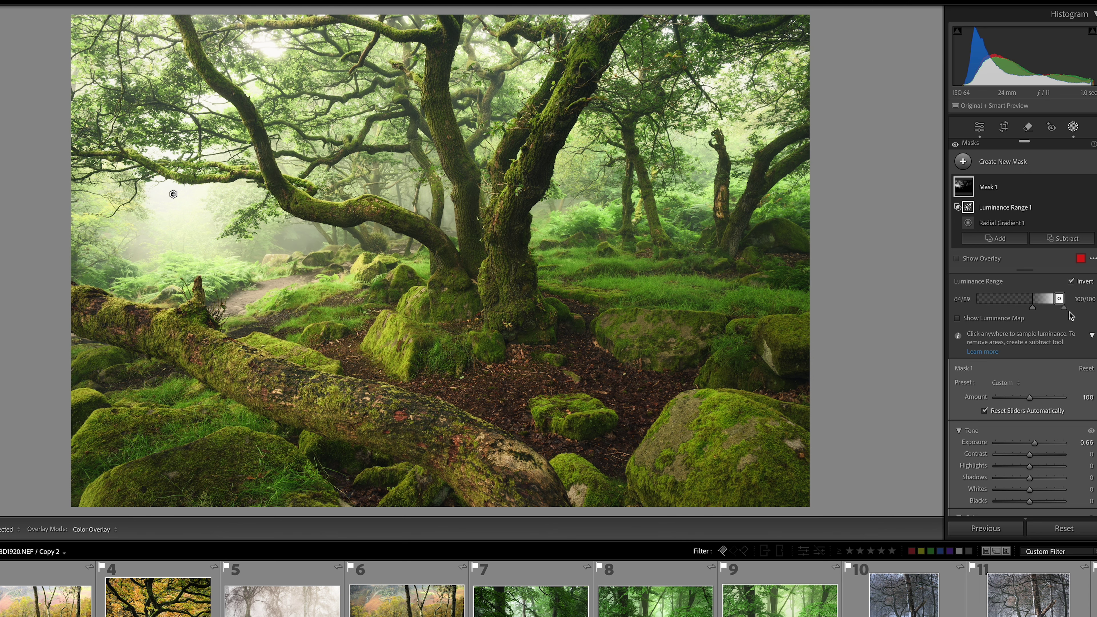
{"action": "left_click_drag", "start_coordinate": [1032, 307], "coordinate": [1009, 308]}
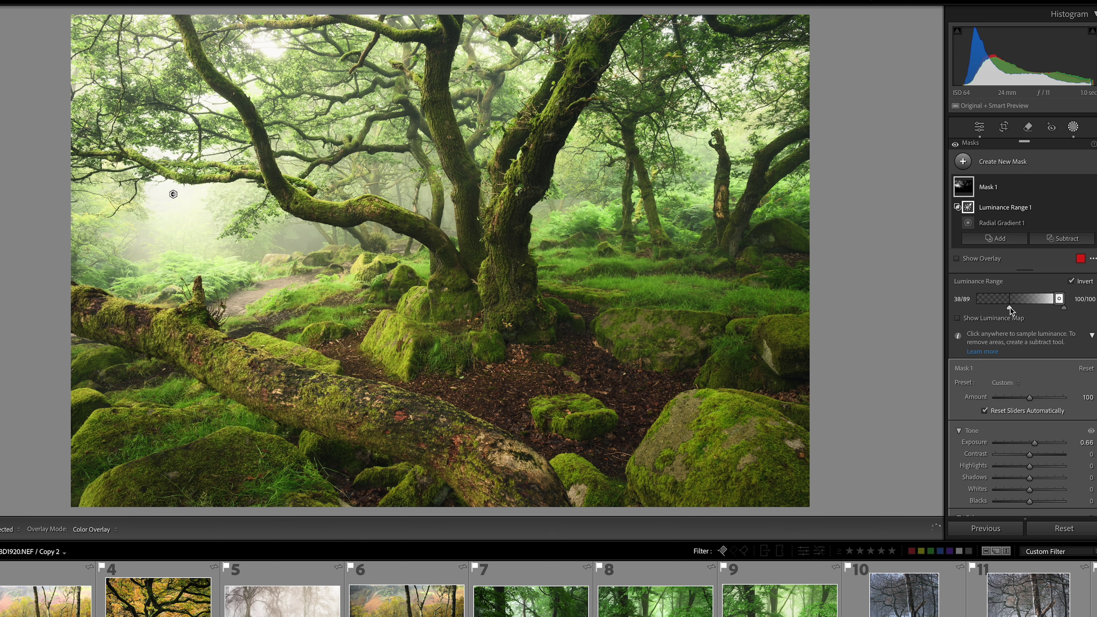
{"action": "left_click_drag", "start_coordinate": [1048, 299], "coordinate": [1036, 302]}
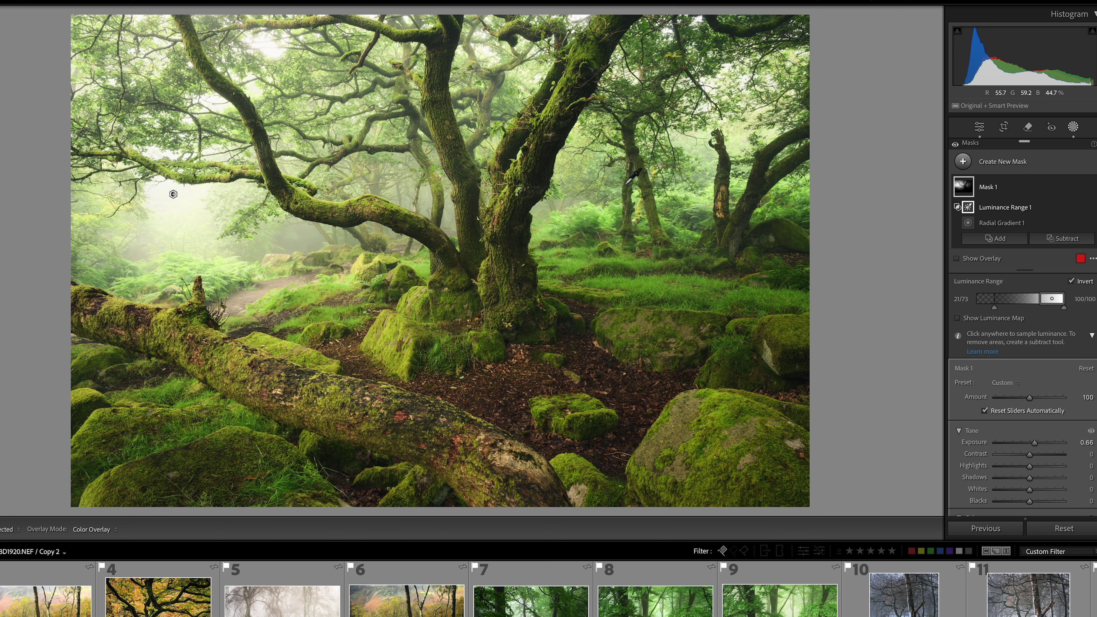
Set the mist mask's exposure to 0.22, whites to 12 and shadows to 12.
{"action": "left_click_drag", "start_coordinate": [1034, 445], "coordinate": [1032, 445]}
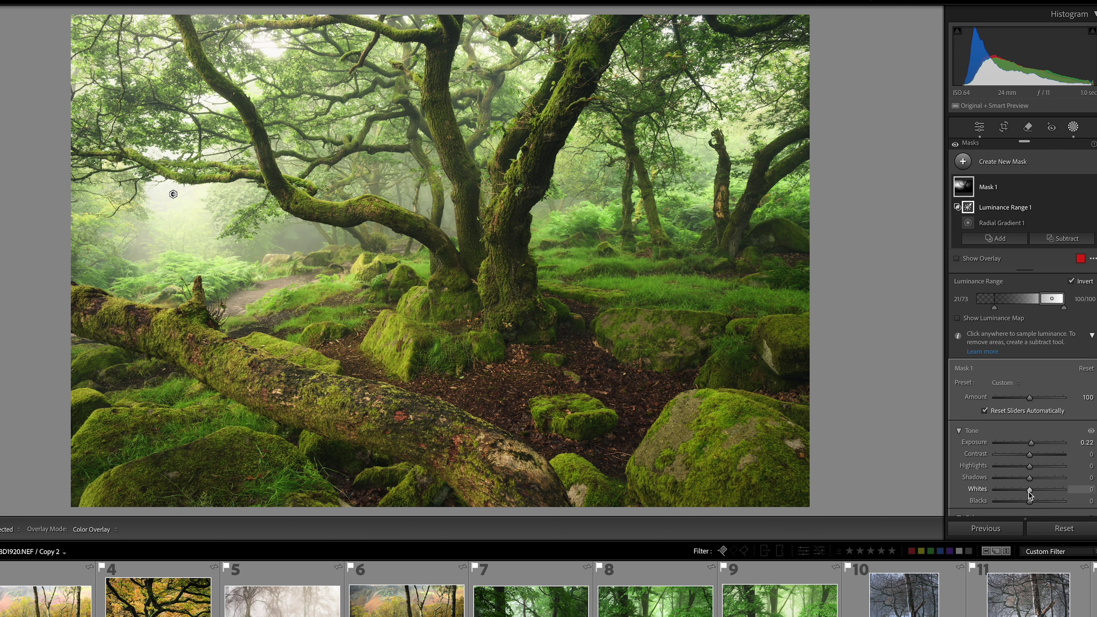
{"action": "left_click_drag", "start_coordinate": [1029, 491], "coordinate": [1033, 490]}
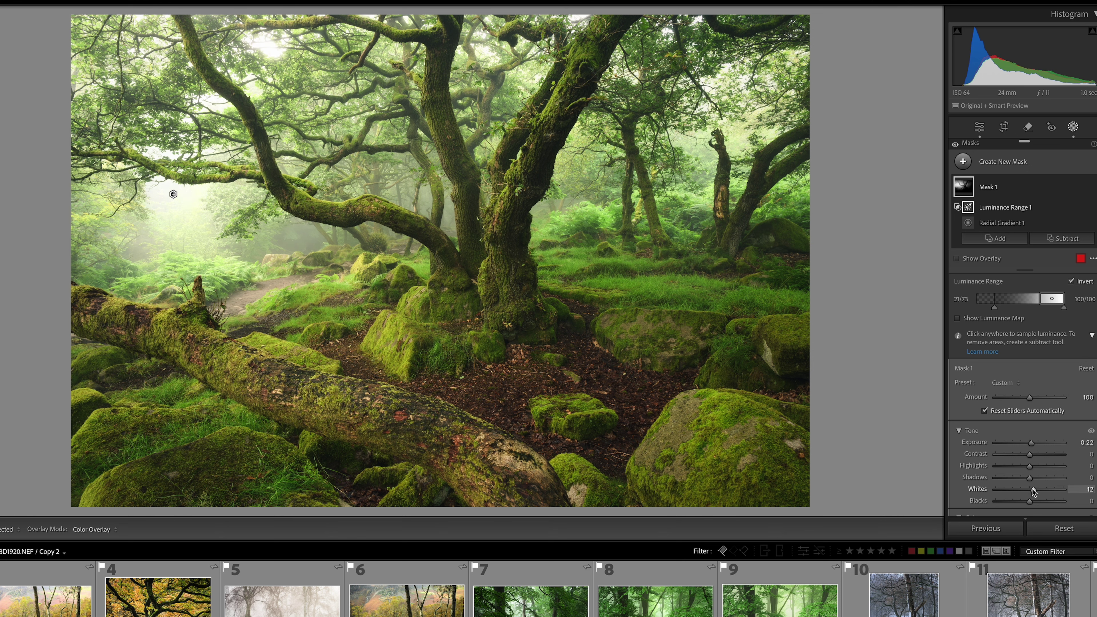
{"action": "left_click_drag", "start_coordinate": [1035, 478], "coordinate": [1033, 478]}
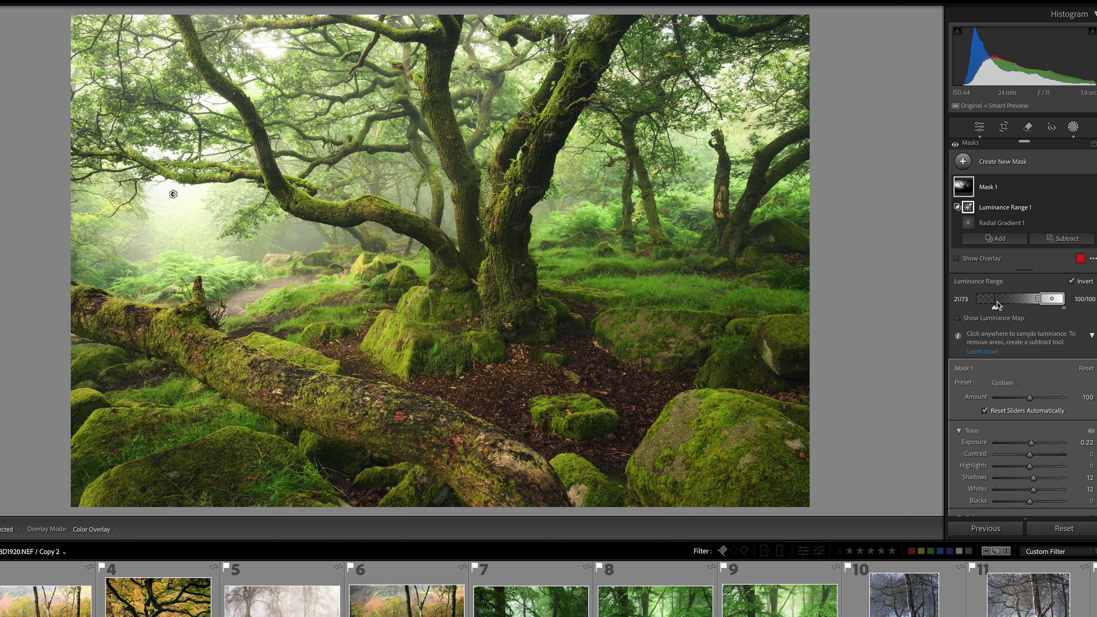
Warm the mist mask's temperature slightly and reduce its dehaze a little.
{"action": "scroll", "coordinate": [996, 302], "scroll_direction": "down", "scroll_amount": 5}
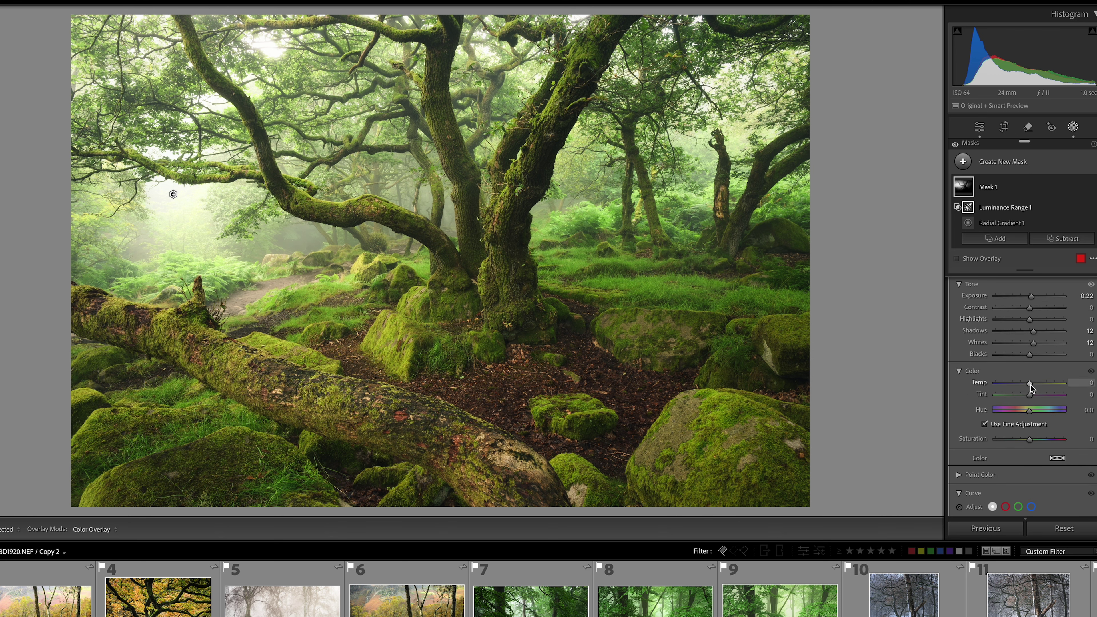
{"action": "left_click_drag", "start_coordinate": [1030, 385], "coordinate": [1035, 387]}
{"action": "scroll", "coordinate": [1035, 387], "scroll_direction": "down", "scroll_amount": 8}
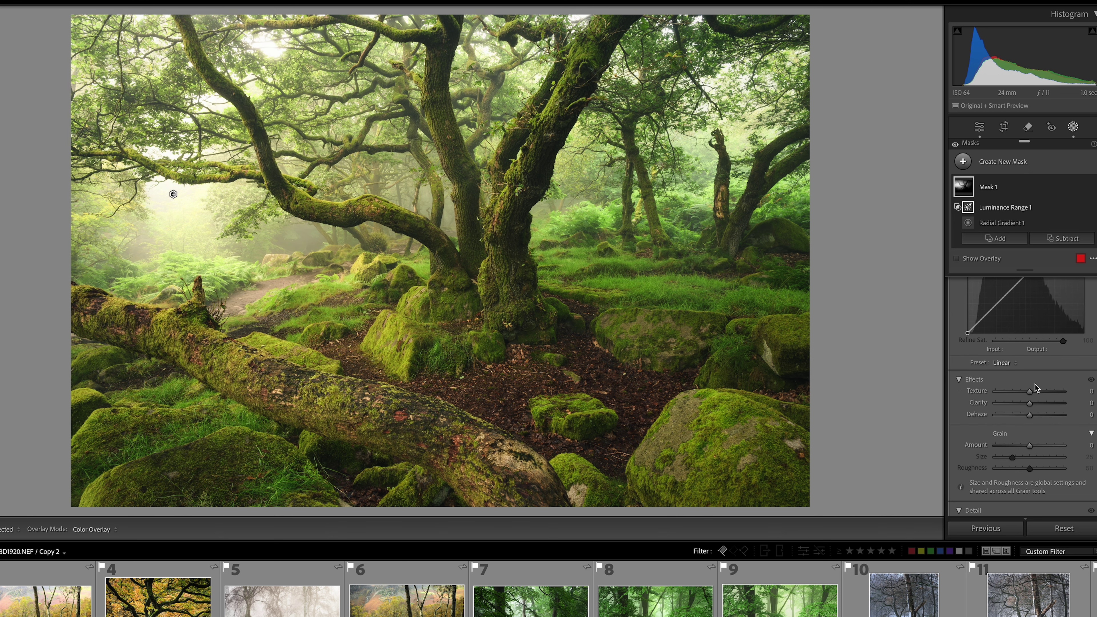
{"action": "left_click_drag", "start_coordinate": [1028, 414], "coordinate": [1026, 415]}
{"action": "left_click_drag", "start_coordinate": [1027, 415], "coordinate": [1026, 416]}
Leave masking and compare the photo including the mist glow with its Before version.
{"action": "left_click", "coordinate": [1079, 134]}
{"action": "key", "text": "backslash"}
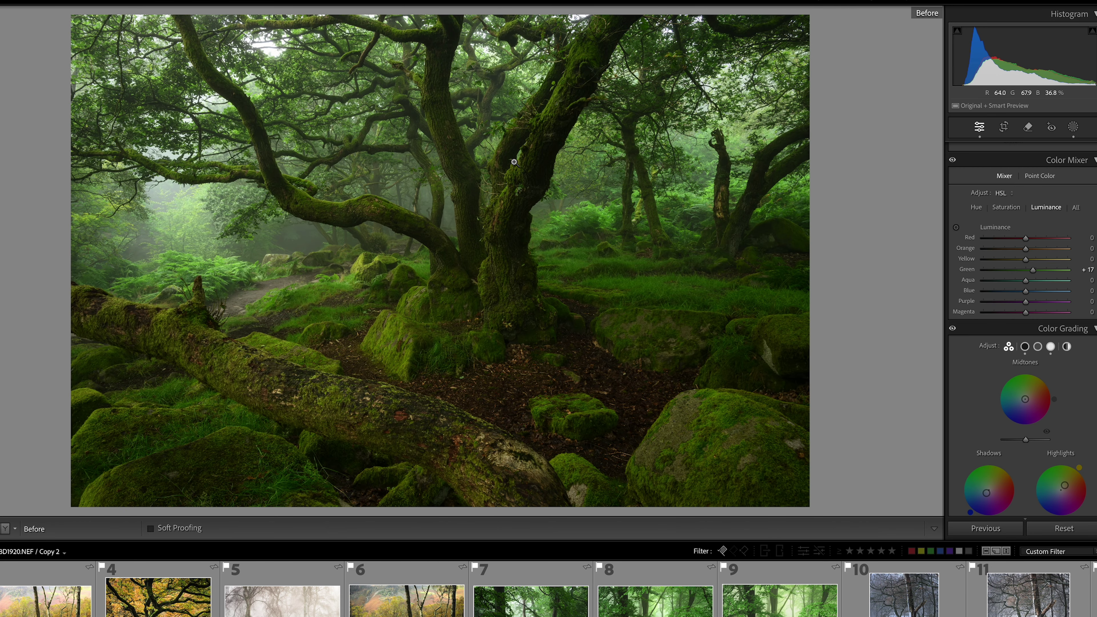
{"action": "key", "text": "backslash"}
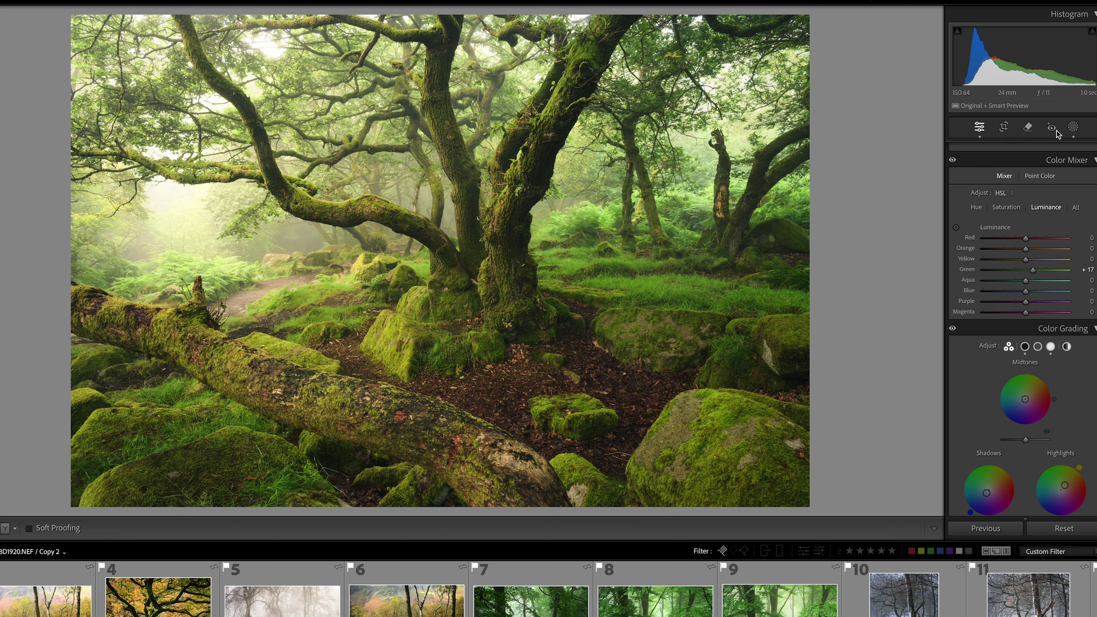
Create a color range mask by sampling the mossy trunk of the main tree.
{"action": "left_click", "coordinate": [1072, 126]}
{"action": "left_click", "coordinate": [963, 162]}
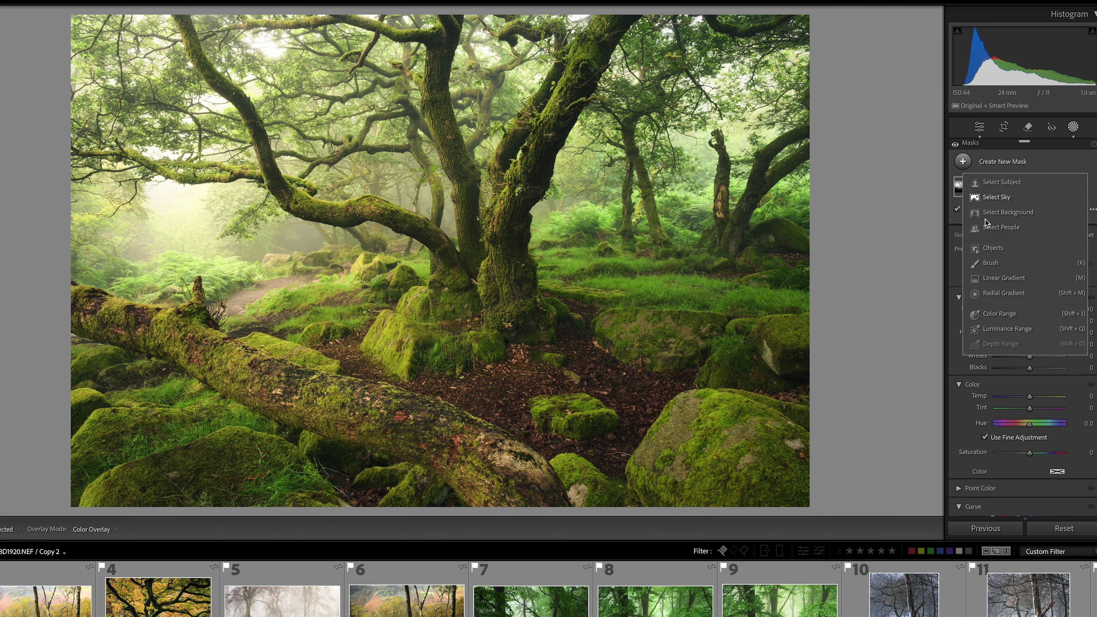
{"action": "left_click", "coordinate": [1002, 310]}
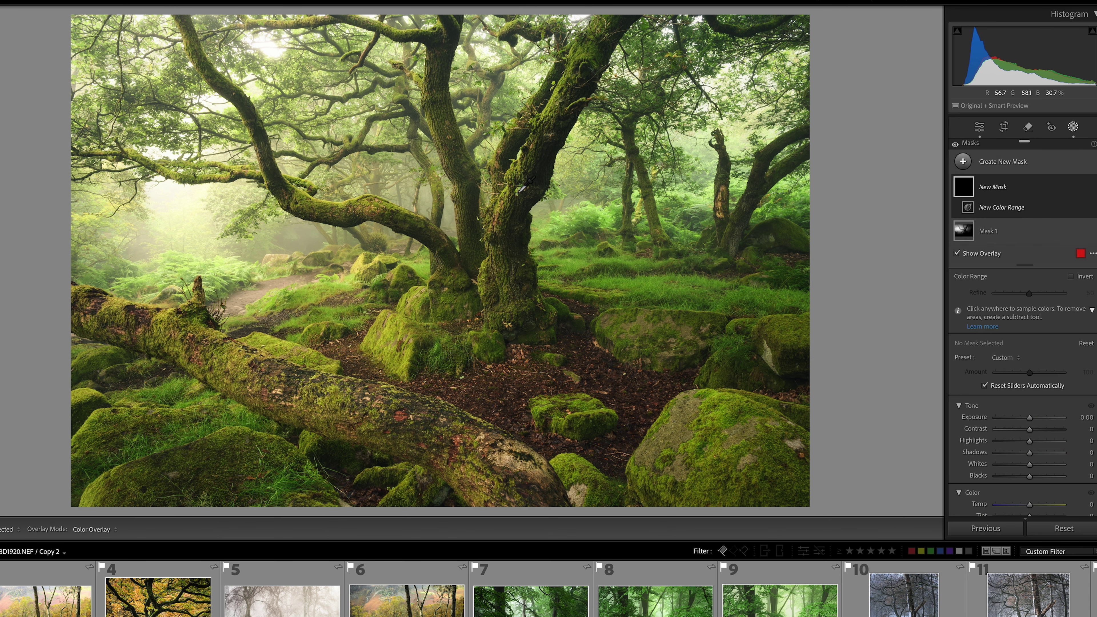
{"action": "left_click", "coordinate": [506, 189]}
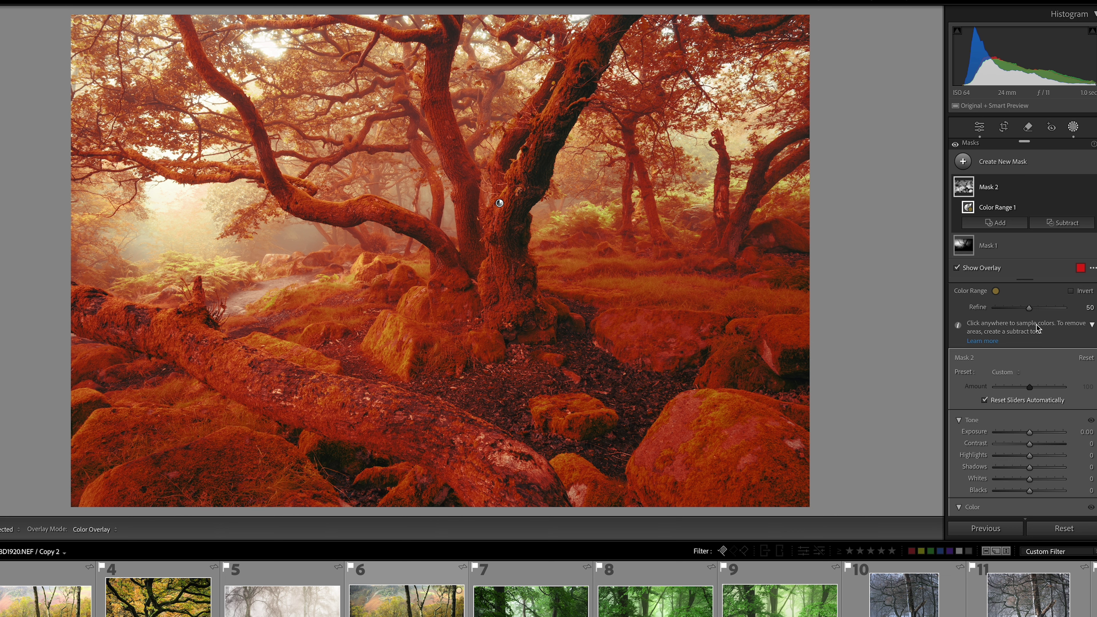
Hide the mask overlay and set the trunk color mask's contrast to 17 and saturation to 16.
{"action": "scroll", "coordinate": [1027, 480], "scroll_direction": "down", "scroll_amount": 2}
{"action": "scroll", "coordinate": [1026, 479], "scroll_direction": "down", "scroll_amount": 1}
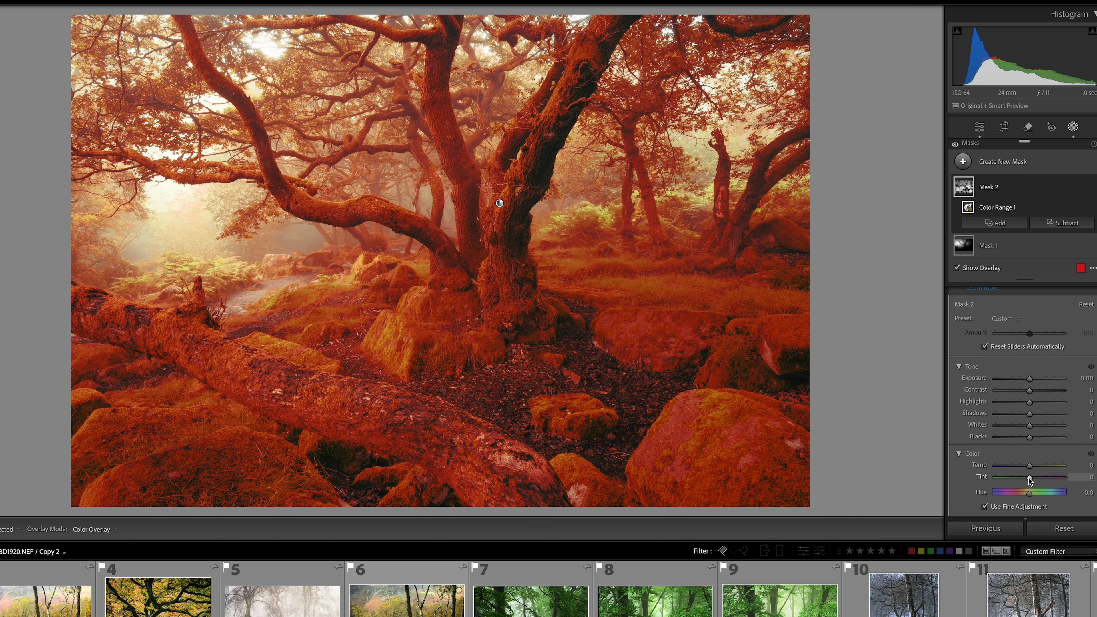
{"action": "key", "text": "o"}
{"action": "left_click_drag", "start_coordinate": [1033, 391], "coordinate": [1037, 391]}
{"action": "scroll", "coordinate": [1026, 479], "scroll_direction": "down", "scroll_amount": 1}
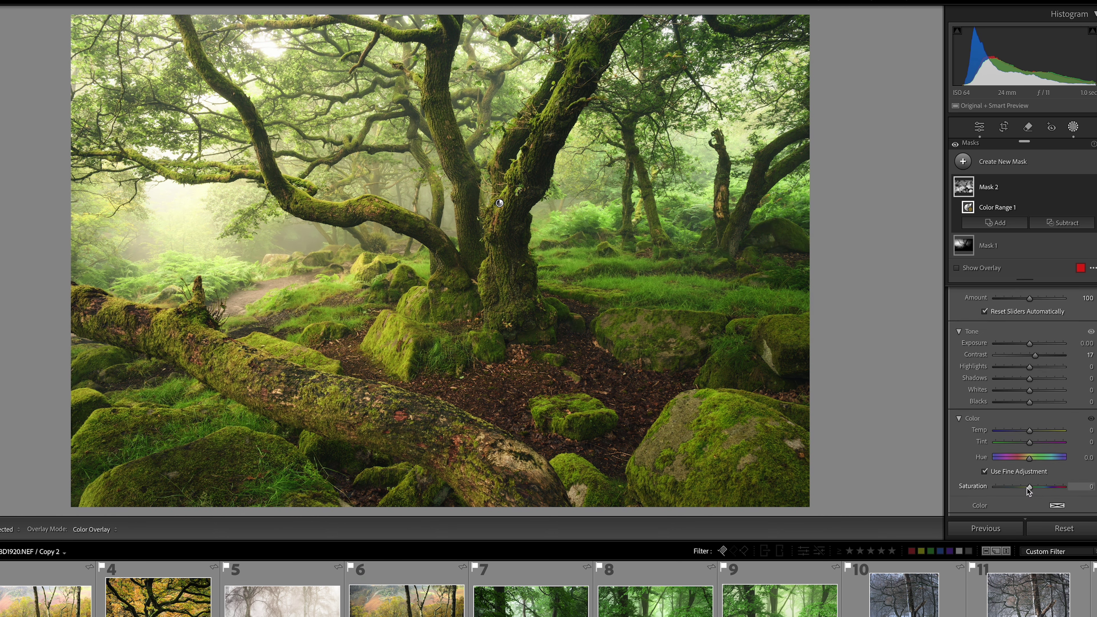
{"action": "left_click_drag", "start_coordinate": [1027, 487], "coordinate": [1032, 487]}
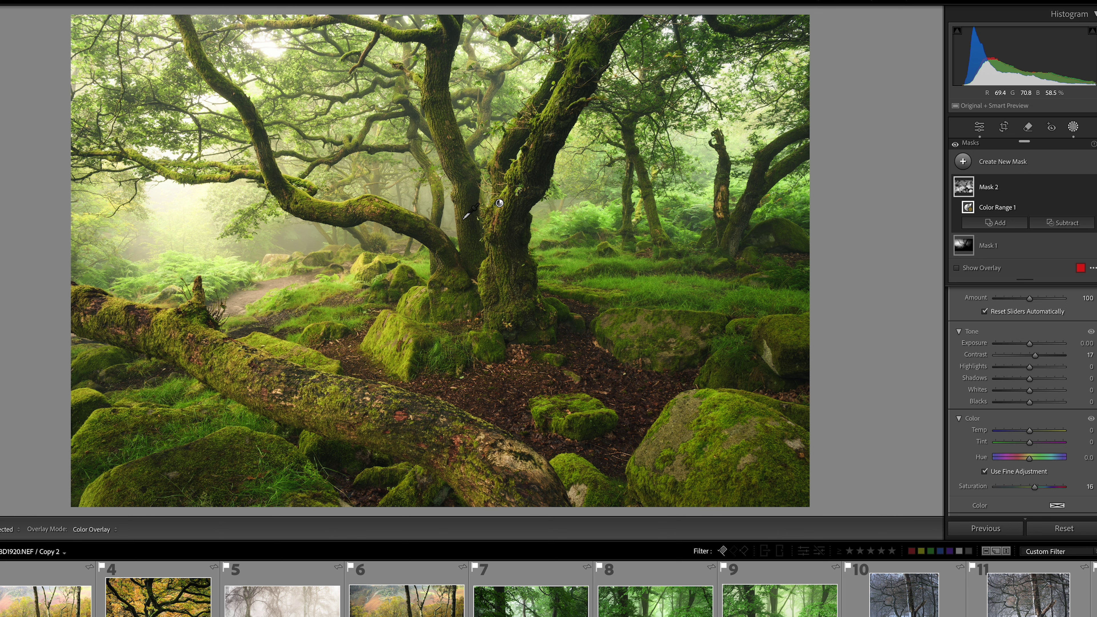
Intersect the trunk color range mask with a brush and reduce the brush size to 7.
{"action": "key", "text": "alt"}
{"action": "left_click", "coordinate": [1030, 225], "text": "alt"}
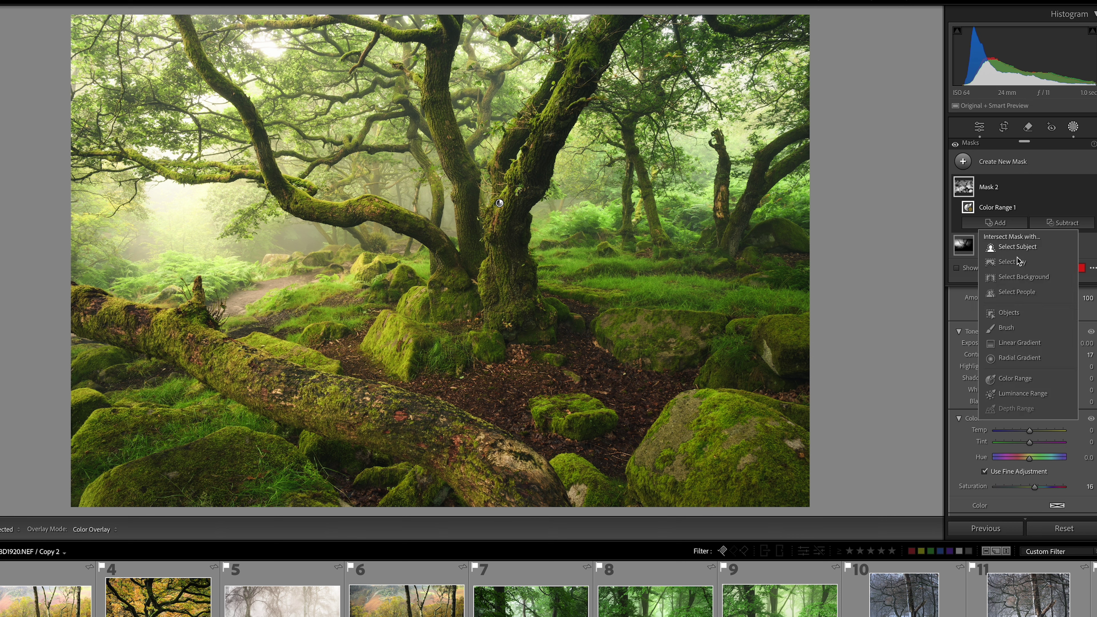
{"action": "left_click", "coordinate": [1011, 325]}
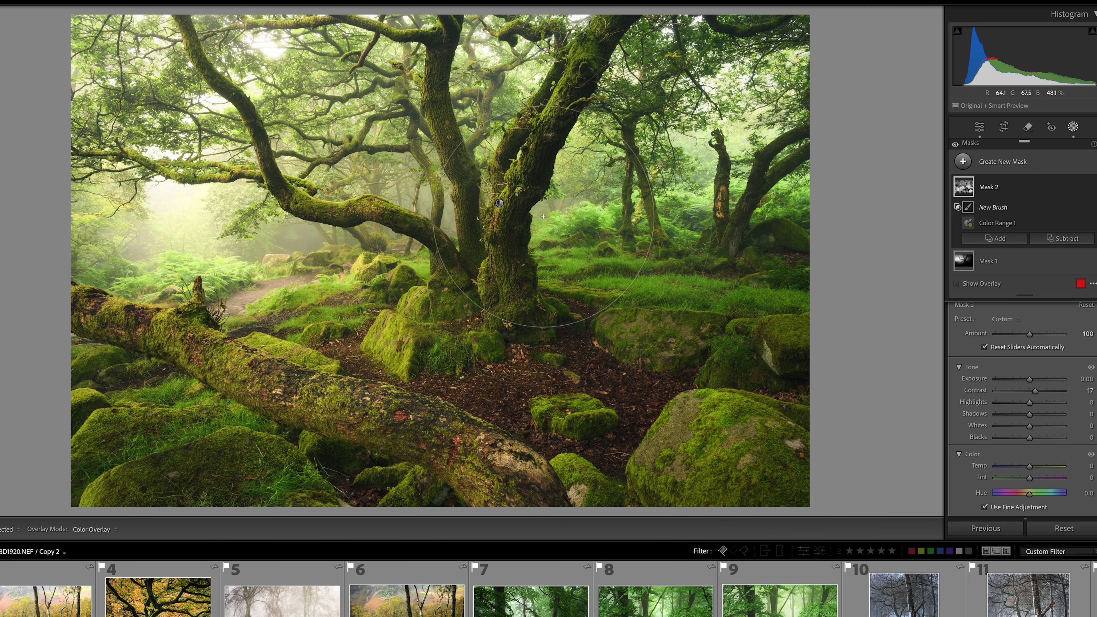
{"action": "scroll", "coordinate": [543, 216], "scroll_direction": "down", "scroll_amount": 10}
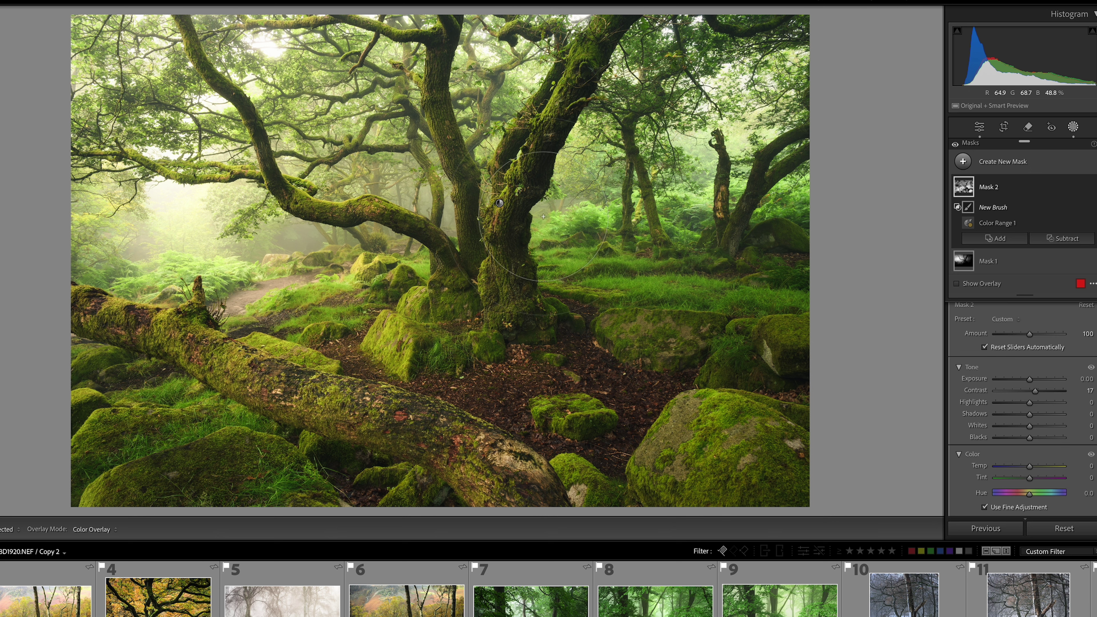
{"action": "scroll", "coordinate": [543, 216], "scroll_direction": "down", "scroll_amount": 3}
Paint the intersecting brush over the mossy rock, trunk and branches of the main tree, toggling the mask pins to check.
{"action": "key", "text": "h"}
{"action": "left_click", "coordinate": [418, 311]}
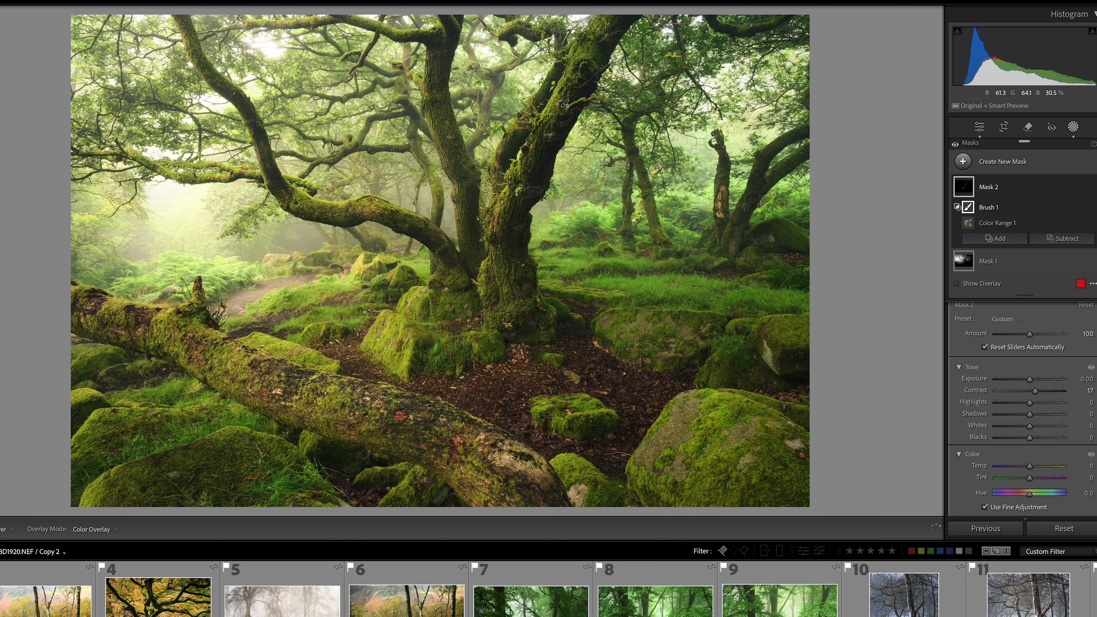
{"action": "key", "text": "h"}
{"action": "key", "text": "h"}
{"action": "key", "text": "h"}
{"action": "key", "text": "h"}
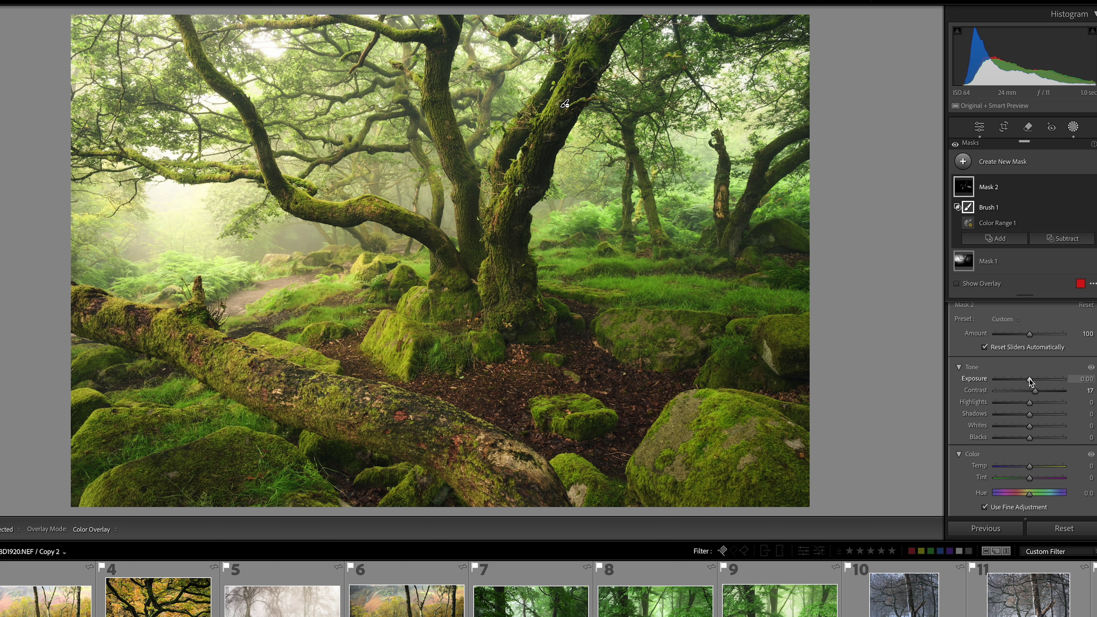
Set the tree mask's exposure to 0.13, tint to -1 and saturation to 8.
{"action": "left_click_drag", "start_coordinate": [1031, 380], "coordinate": [1030, 381]}
{"action": "scroll", "coordinate": [1032, 472], "scroll_direction": "down", "scroll_amount": 3}
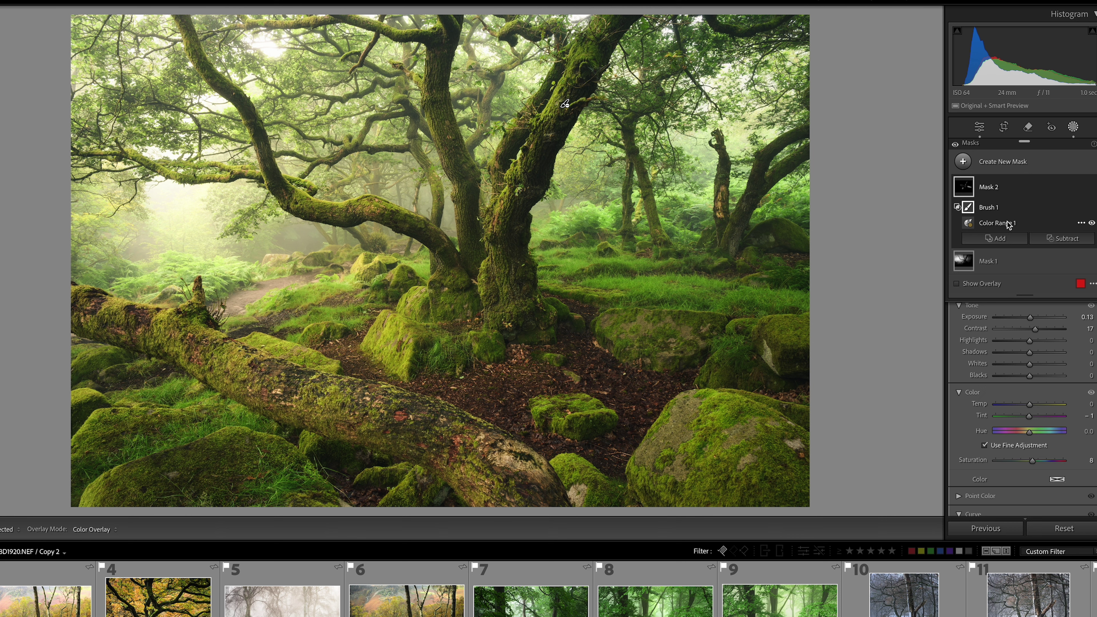
{"action": "scroll", "coordinate": [996, 356], "scroll_direction": "up", "scroll_amount": 7}
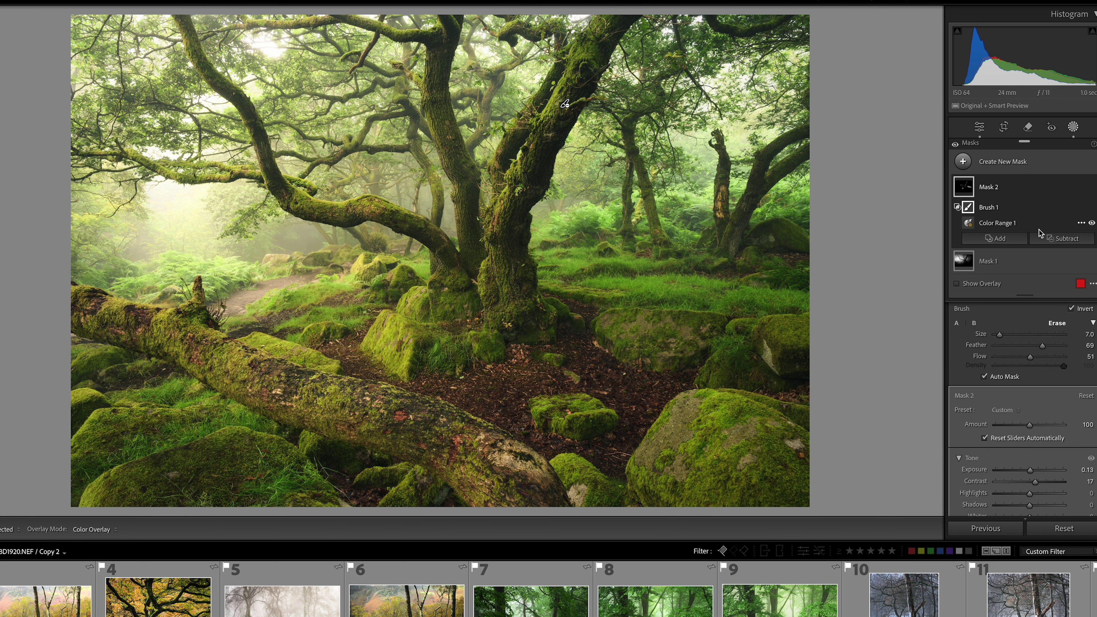
Leave masking to cool the photo's overall temperature to 5,629, and revisit the mist mask's settings.
{"action": "left_click", "coordinate": [1073, 127]}
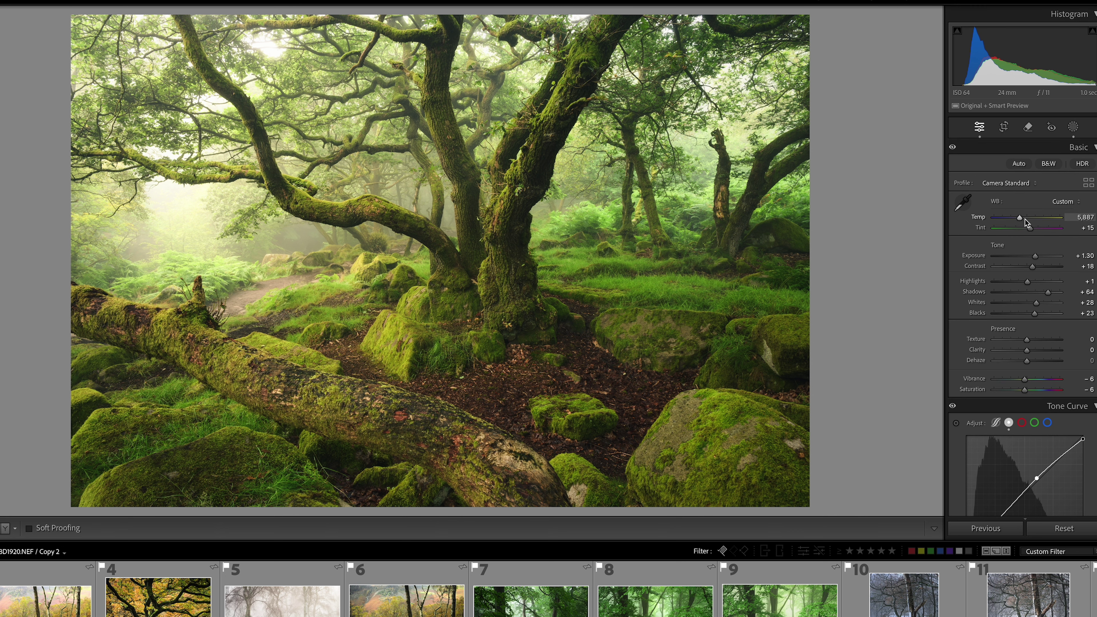
{"action": "left_click_drag", "start_coordinate": [1020, 219], "coordinate": [1019, 218]}
{"action": "left_click", "coordinate": [1072, 126]}
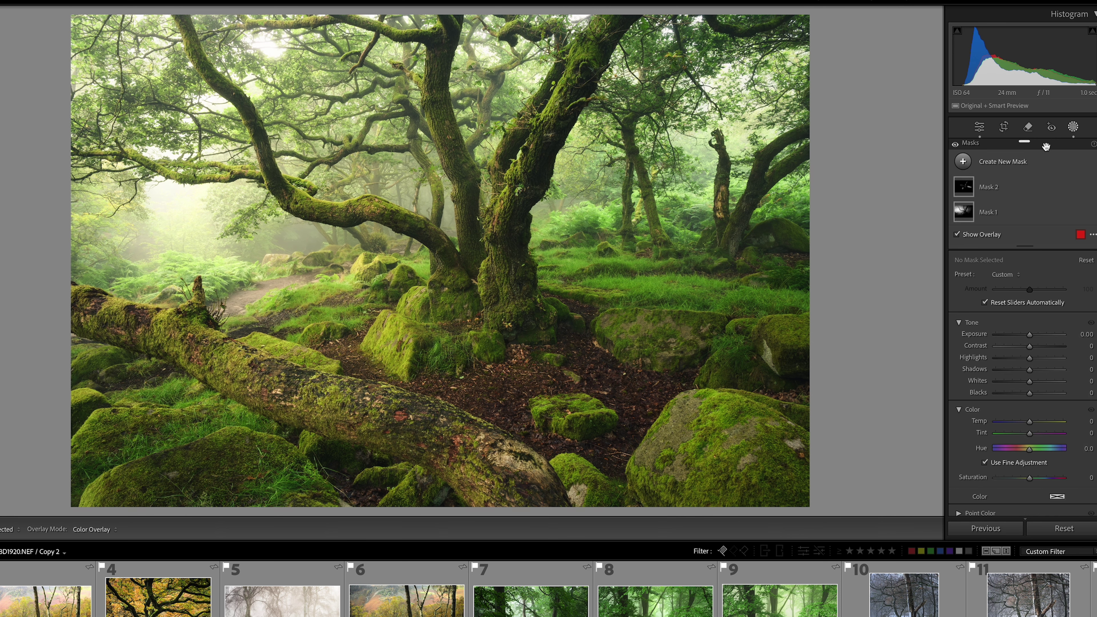
{"action": "left_click", "coordinate": [989, 212]}
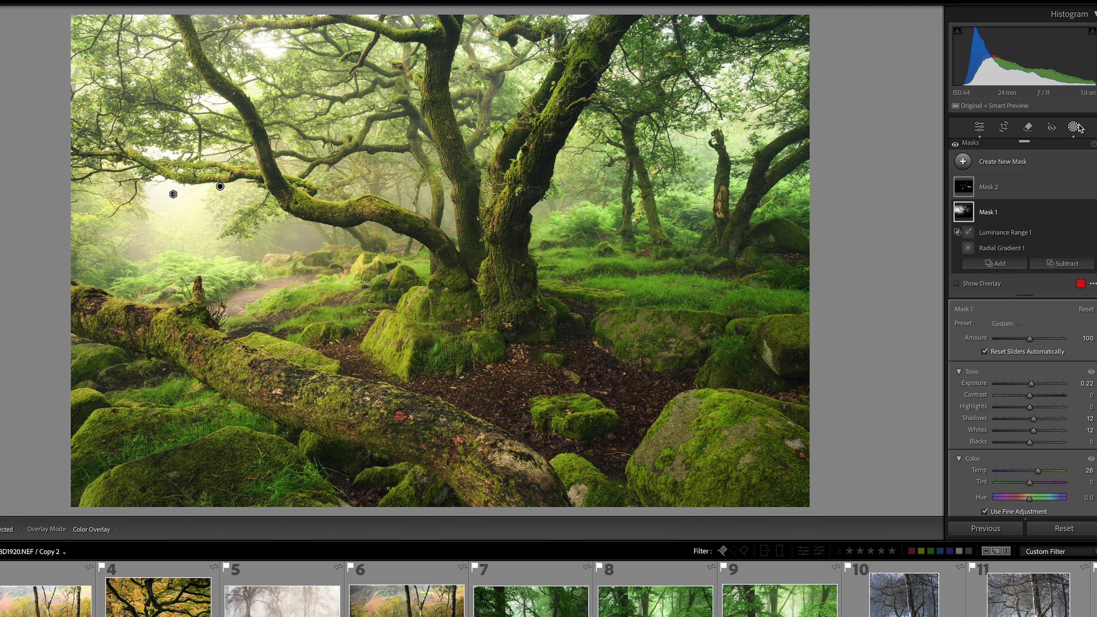
{"action": "left_click", "coordinate": [1078, 126]}
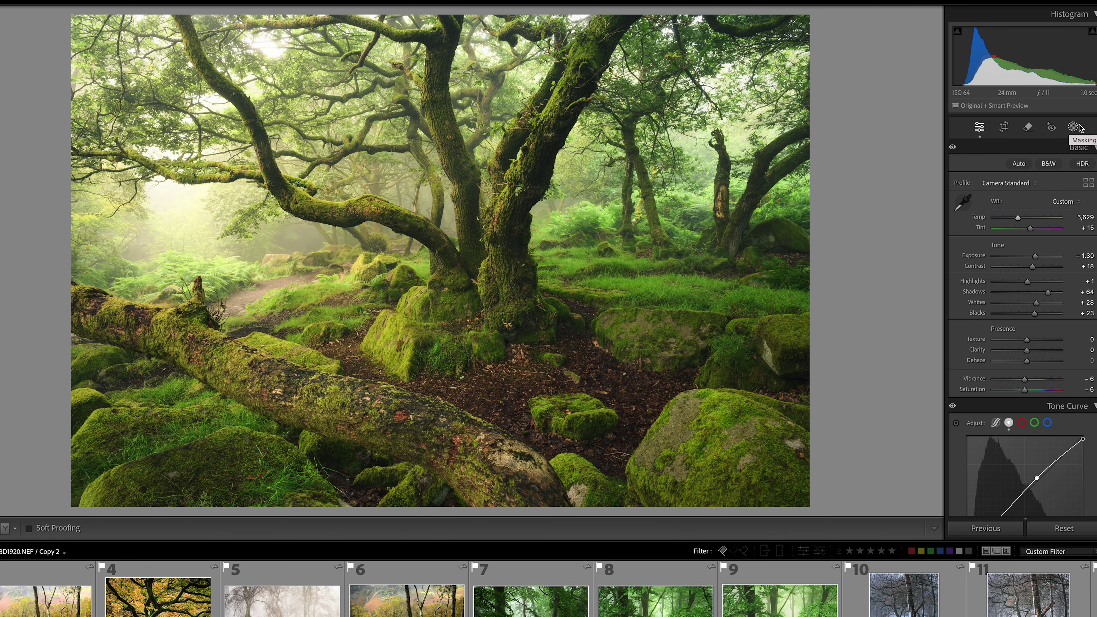
Compare the finished misty woodland edit with its Before version.
{"action": "key", "text": "backslash"}
{"action": "key", "text": "backslash"}
{"action": "key", "text": "backslash"}
{"action": "key", "text": "backslash"}
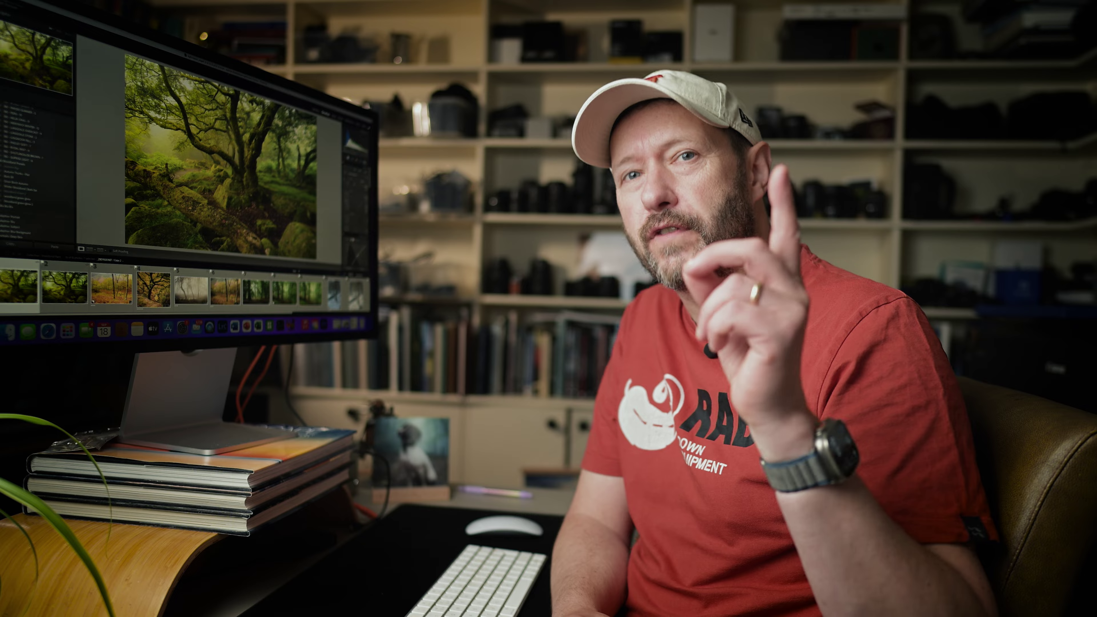
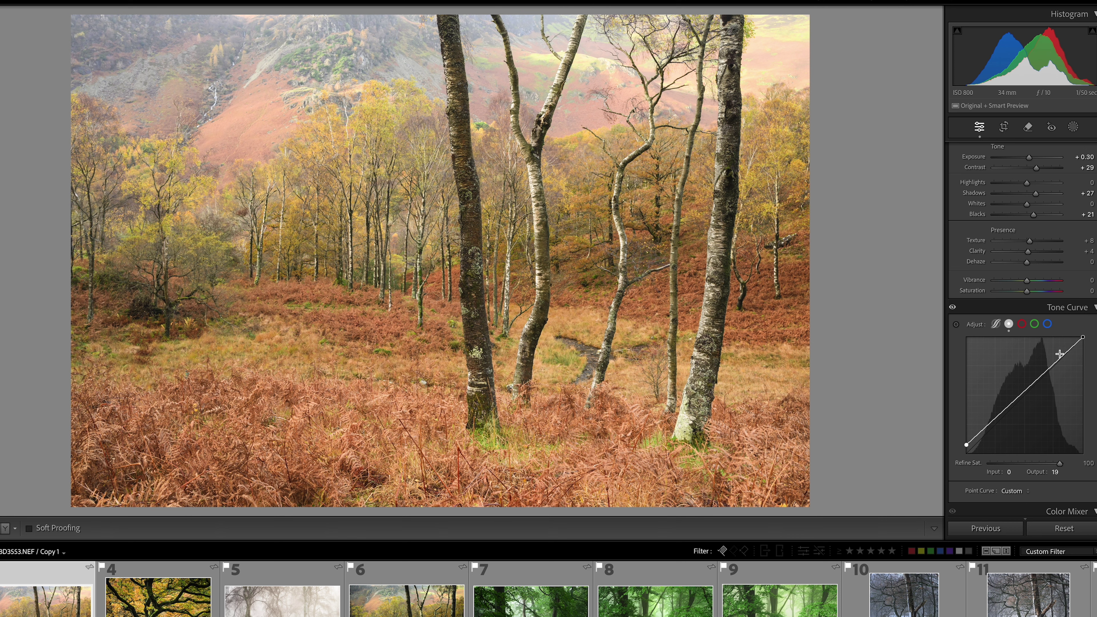
Shape a gentle contrast curve on the autumn birch photo with the black point at output 14.
{"action": "left_click_drag", "start_coordinate": [991, 420], "coordinate": [966, 447]}
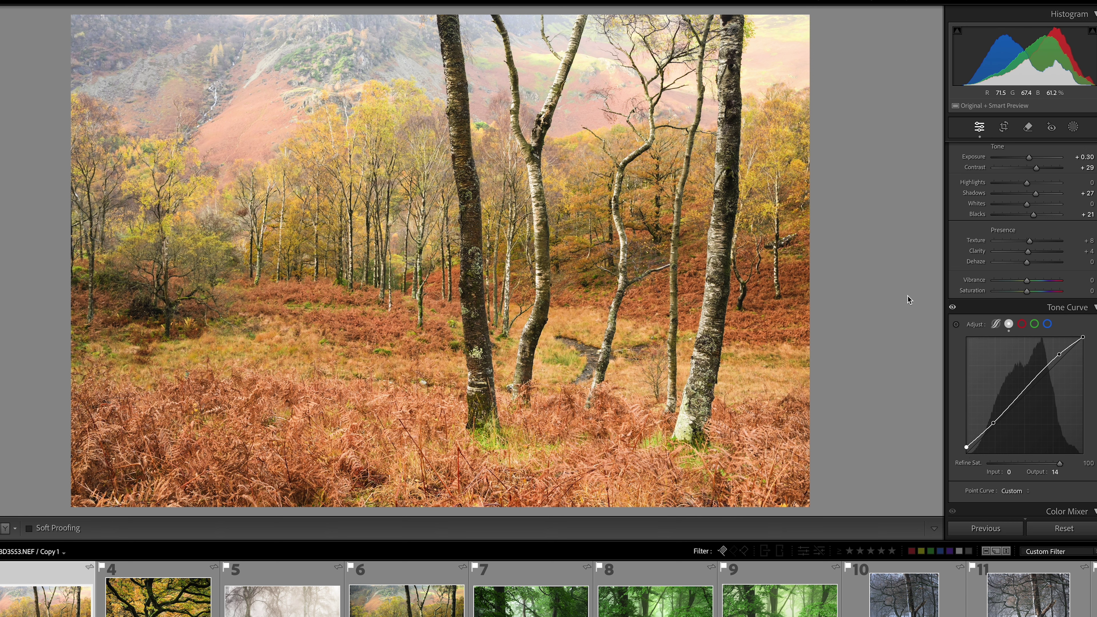
Try extreme Orange hue shifts in the Color Mixer in both directions, including +84.
{"action": "scroll", "coordinate": [998, 321], "scroll_direction": "down", "scroll_amount": 3}
{"action": "scroll", "coordinate": [998, 321], "scroll_direction": "down", "scroll_amount": 3}
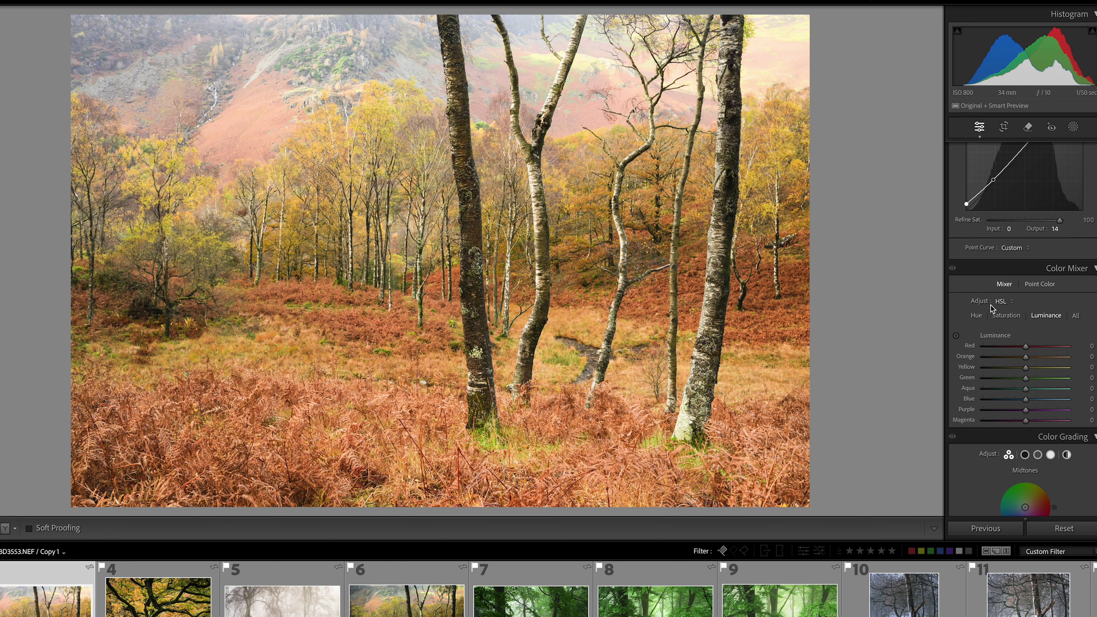
{"action": "left_click", "coordinate": [977, 315]}
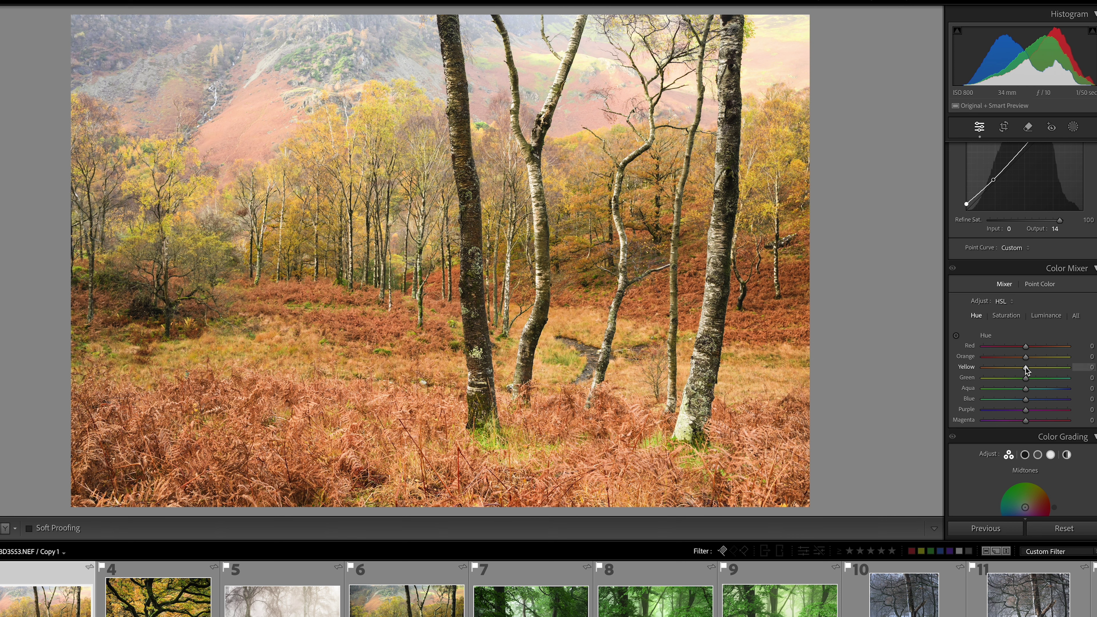
{"action": "left_click_drag", "start_coordinate": [1025, 358], "coordinate": [1094, 364]}
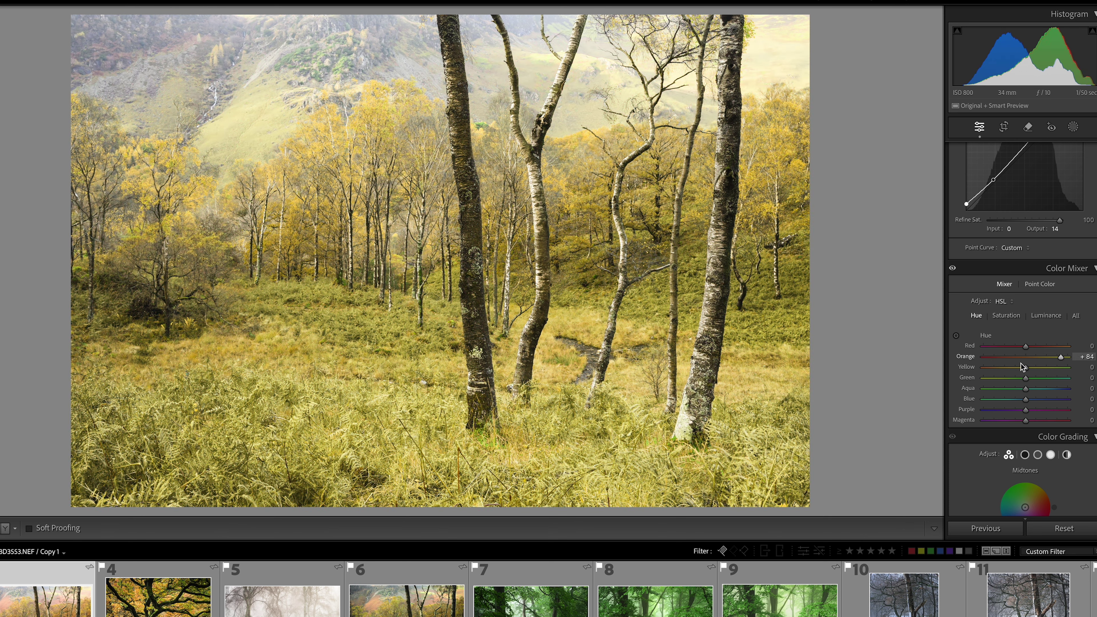
{"action": "left_click_drag", "start_coordinate": [1022, 365], "coordinate": [955, 360]}
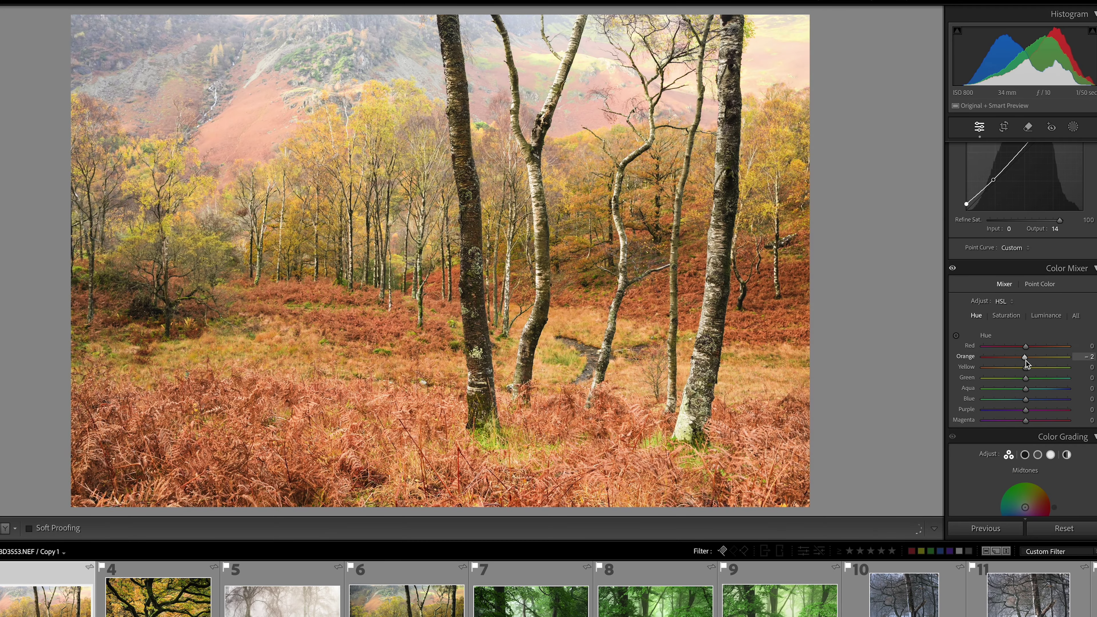
Try a golden look by setting the Orange hue to +39 and lowering the Yellow hue.
{"action": "mouse_move", "coordinate": [1026, 357]}
{"action": "left_mouse_down"}
{"action": "mouse_move", "coordinate": [1069, 362]}
{"action": "mouse_move", "coordinate": [943, 360]}
{"action": "mouse_move", "coordinate": [1026, 363]}
{"action": "left_mouse_up"}
{"action": "left_click_drag", "start_coordinate": [1029, 358], "coordinate": [1041, 357]}
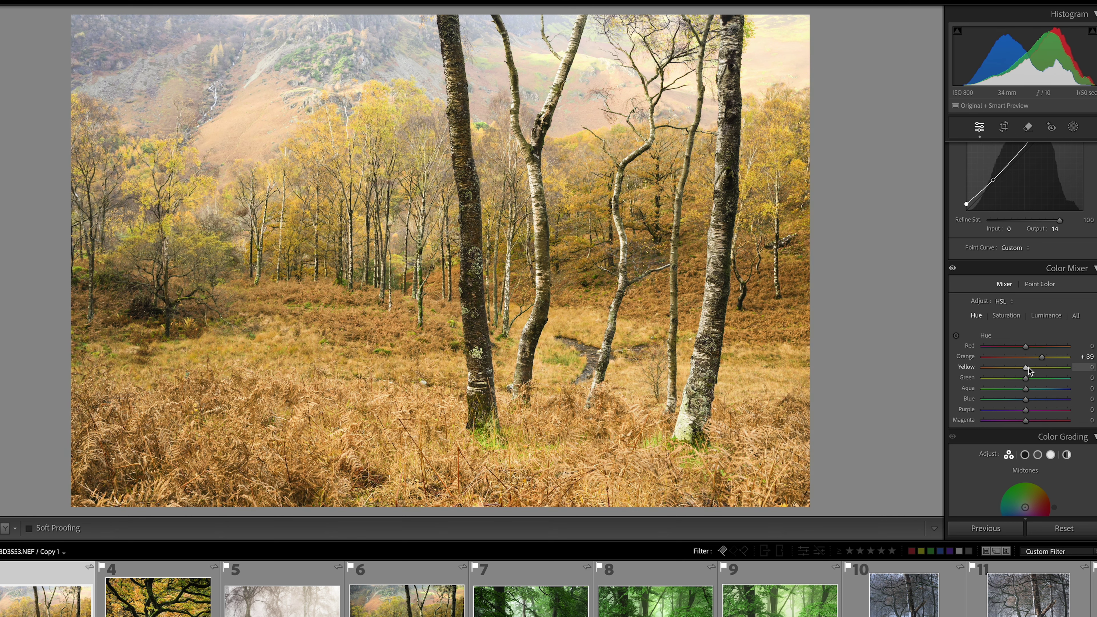
{"action": "left_click_drag", "start_coordinate": [1025, 368], "coordinate": [1013, 368]}
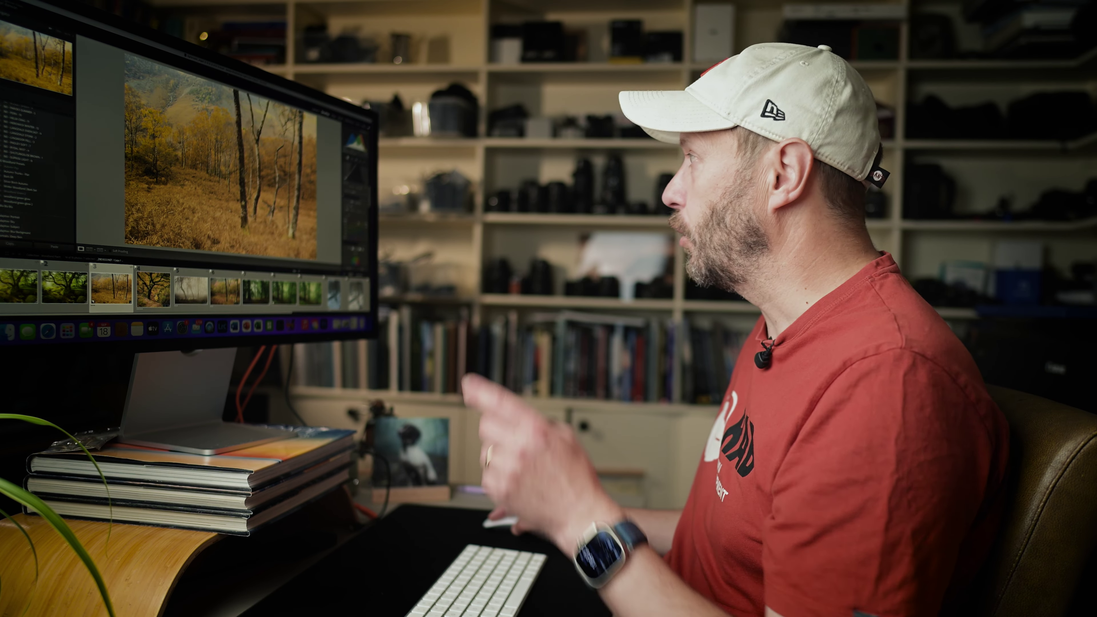
Set the Orange hue to -22 and the Yellow hue to +19 to separate the bracken from the foliage.
{"action": "mouse_move", "coordinate": [1042, 357]}
{"action": "left_mouse_down"}
{"action": "mouse_move", "coordinate": [1017, 359]}
{"action": "mouse_move", "coordinate": [1031, 368]}
{"action": "left_mouse_up"}
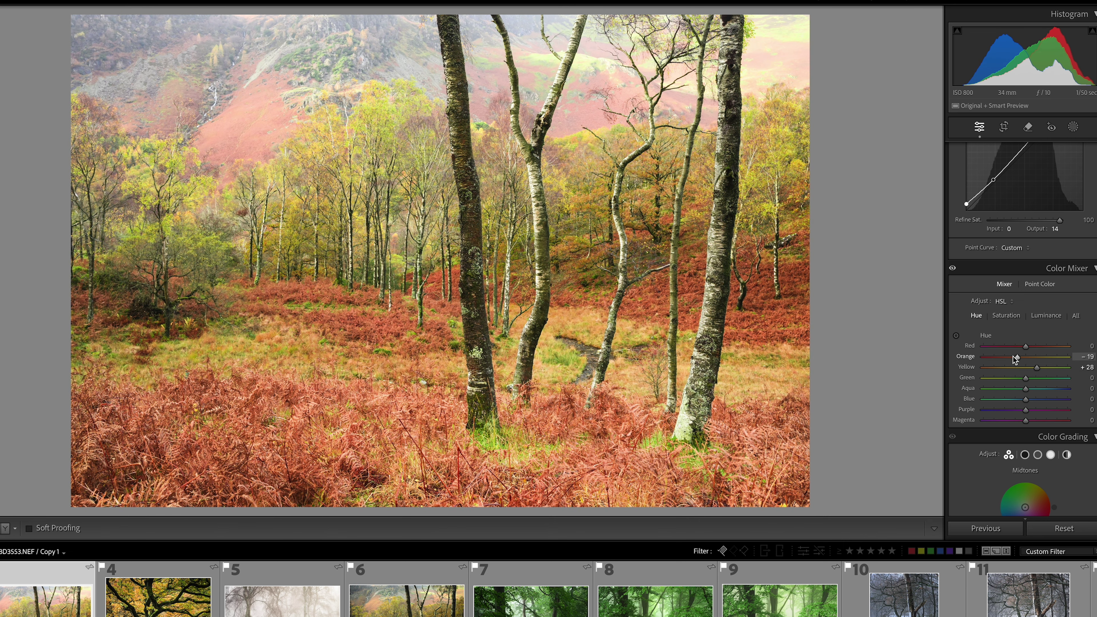
{"action": "left_click_drag", "start_coordinate": [1018, 360], "coordinate": [1034, 370]}
{"action": "left_click_drag", "start_coordinate": [1020, 358], "coordinate": [1015, 358]}
Set the Yellow luminance to -6 and inspect the birch foliage below the hillside.
{"action": "left_click", "coordinate": [1042, 317]}
{"action": "mouse_move", "coordinate": [1025, 367]}
{"action": "left_mouse_down"}
{"action": "mouse_move", "coordinate": [1035, 367]}
{"action": "mouse_move", "coordinate": [1023, 368]}
{"action": "left_mouse_up"}
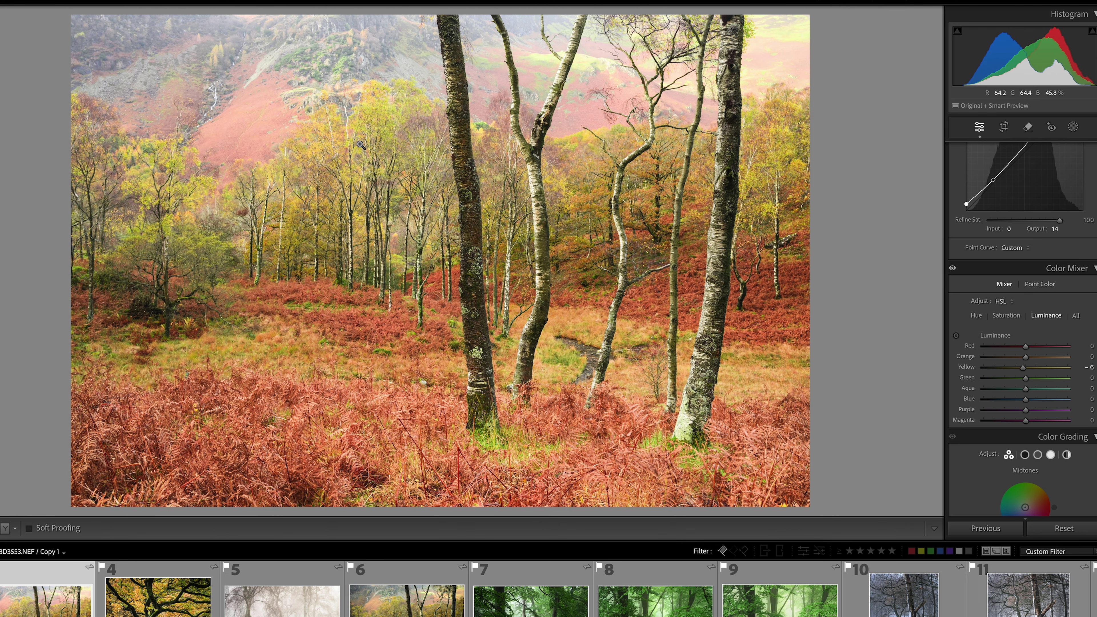
{"action": "left_click", "coordinate": [350, 121]}
{"action": "left_click", "coordinate": [347, 115]}
Color grade the highlights with a warm tint at hue 47, saturation 18, and tint the shadows slightly blue.
{"action": "scroll", "coordinate": [1052, 367], "scroll_direction": "down", "scroll_amount": 5}
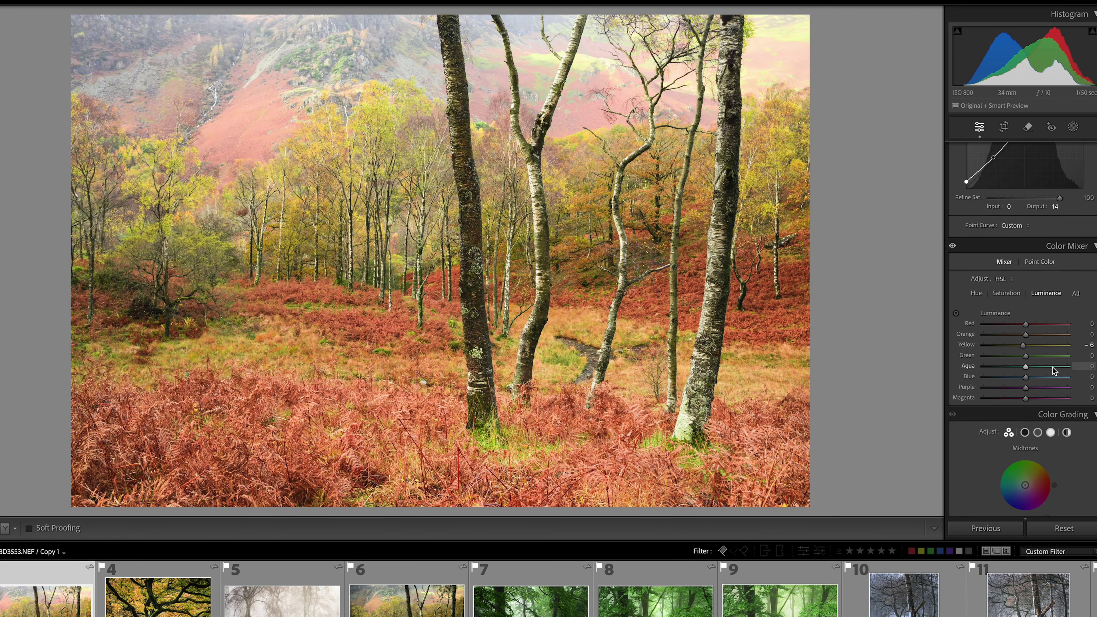
{"action": "left_click_drag", "start_coordinate": [1062, 448], "coordinate": [1063, 443]}
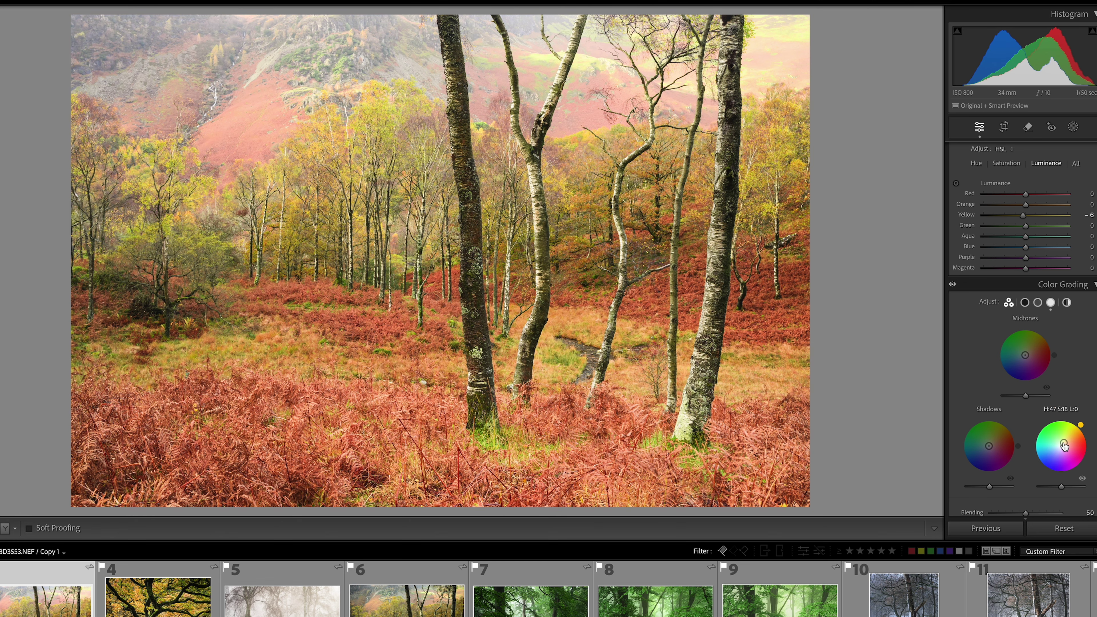
{"action": "left_click_drag", "start_coordinate": [989, 446], "coordinate": [991, 443]}
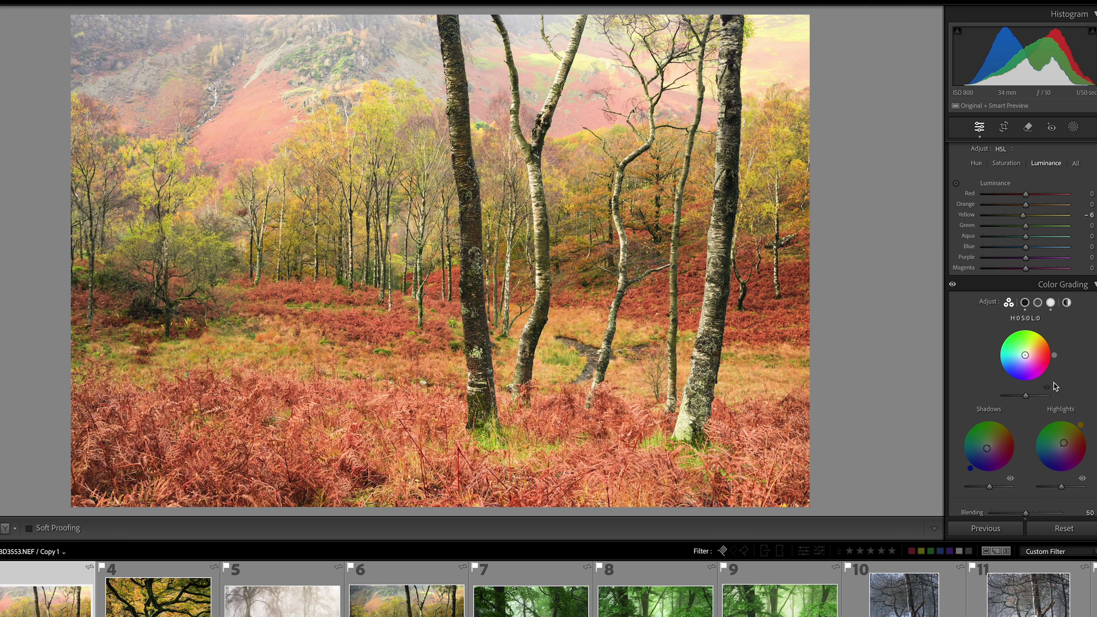
Test the Aqua, Blue and Purple hue sliders across their range on the autumn photo.
{"action": "scroll", "coordinate": [1052, 297], "scroll_direction": "up", "scroll_amount": 3}
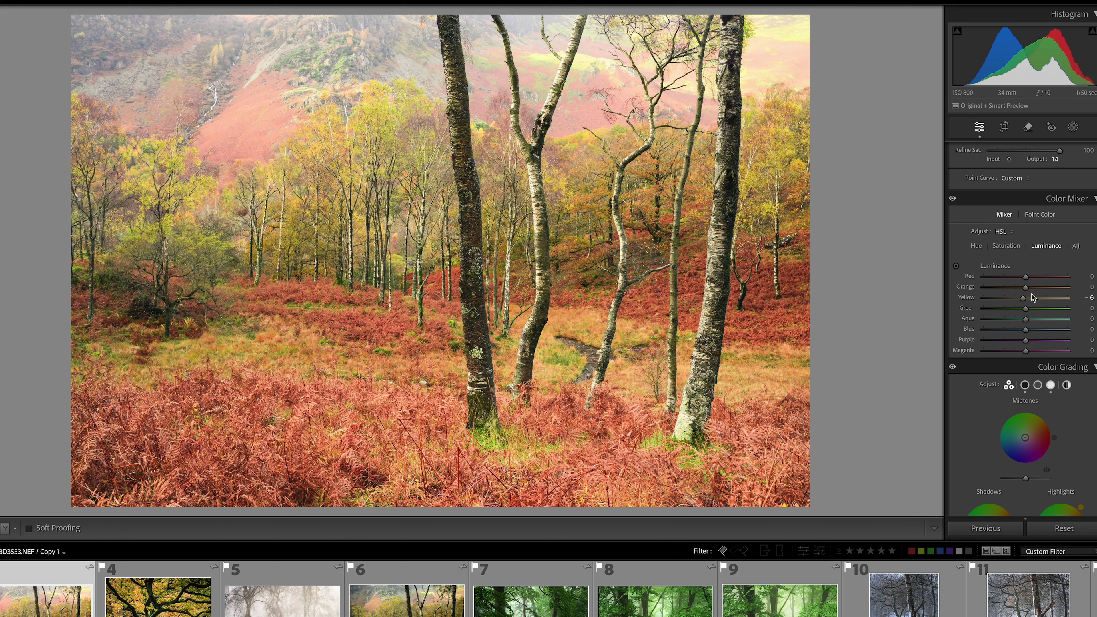
{"action": "left_click", "coordinate": [976, 245]}
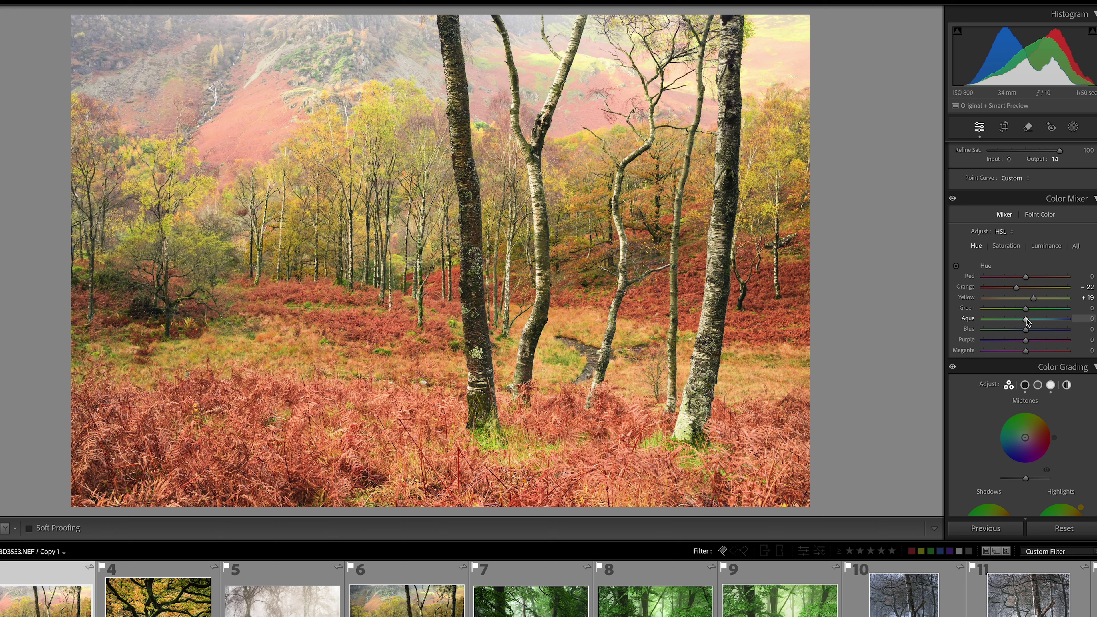
{"action": "left_click_drag", "start_coordinate": [1026, 320], "coordinate": [974, 319]}
{"action": "left_click_drag", "start_coordinate": [1074, 332], "coordinate": [985, 341]}
{"action": "left_click", "coordinate": [985, 340]}
{"action": "left_click_drag", "start_coordinate": [1079, 344], "coordinate": [1031, 341]}
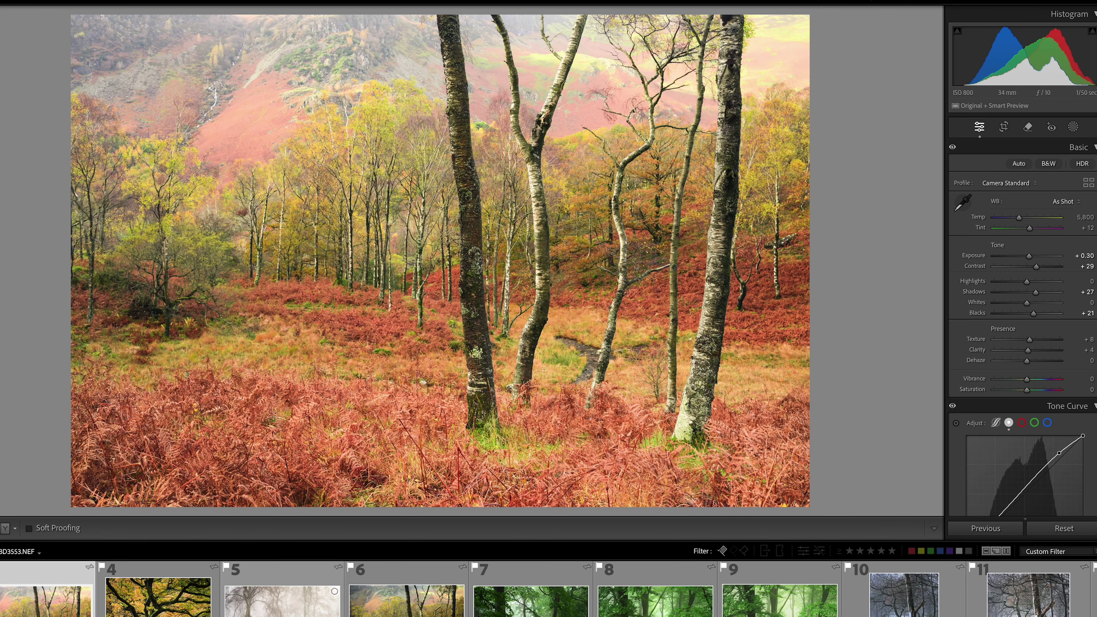
Move to the autumn oak photo and add shadow and midtone curve points, raising the midtone to input 99, output 123.
{"action": "key", "text": "Right"}
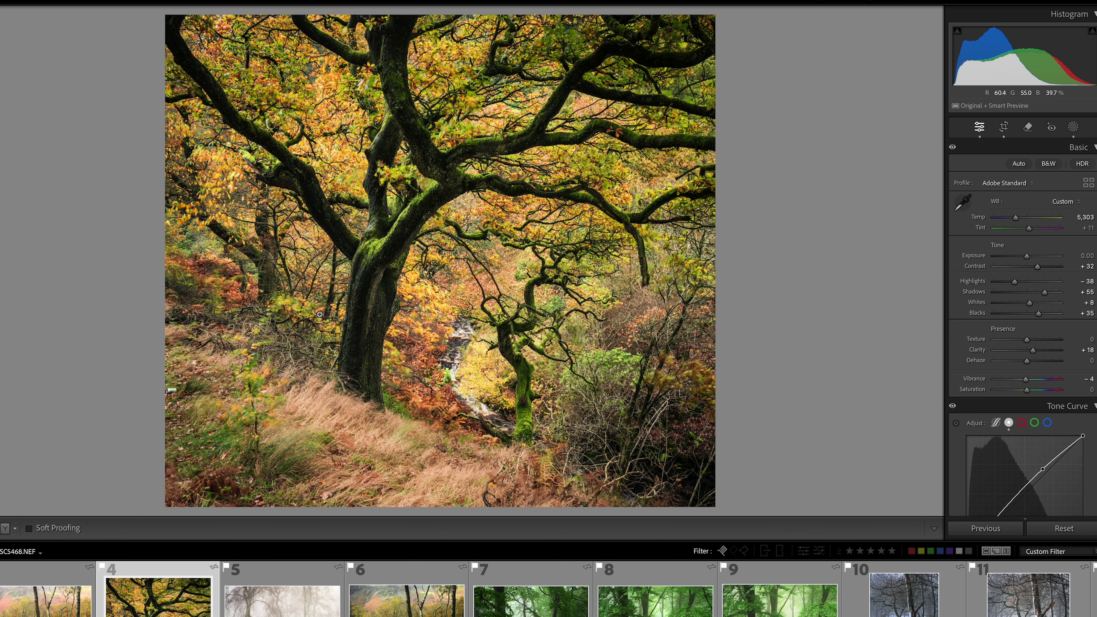
{"action": "scroll", "coordinate": [1042, 323], "scroll_direction": "down", "scroll_amount": 5}
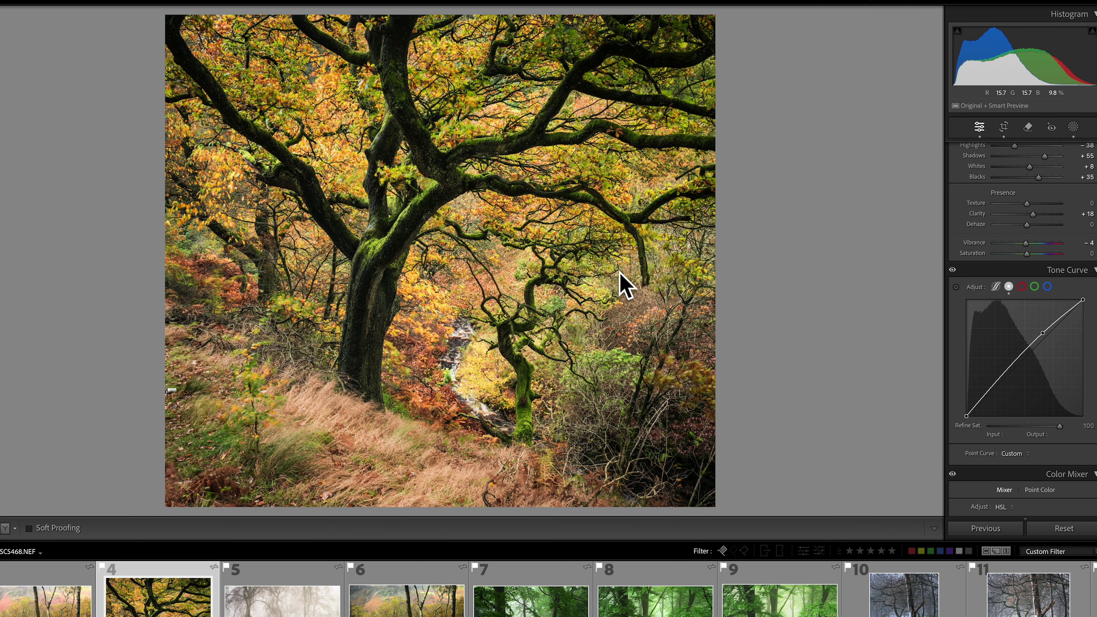
{"action": "left_click", "coordinate": [1012, 362]}
{"action": "left_click", "coordinate": [986, 392]}
{"action": "left_click_drag", "start_coordinate": [1013, 362], "coordinate": [1012, 361]}
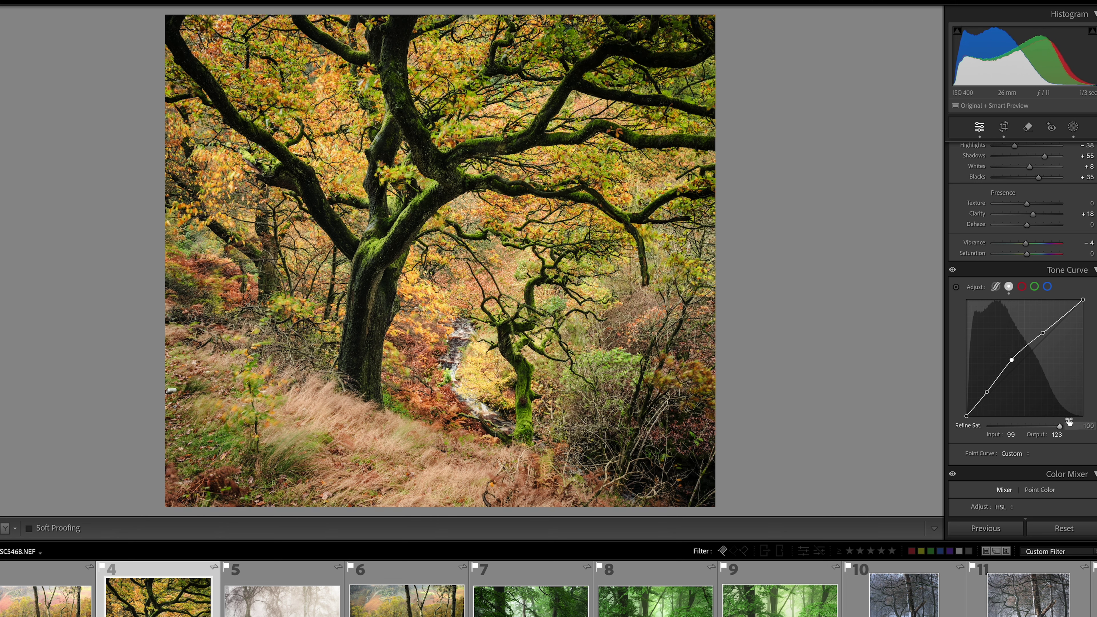
Try lifting the curve's shadow point while lowering the midtone point to input 102, output 103.
{"action": "left_click", "coordinate": [986, 392]}
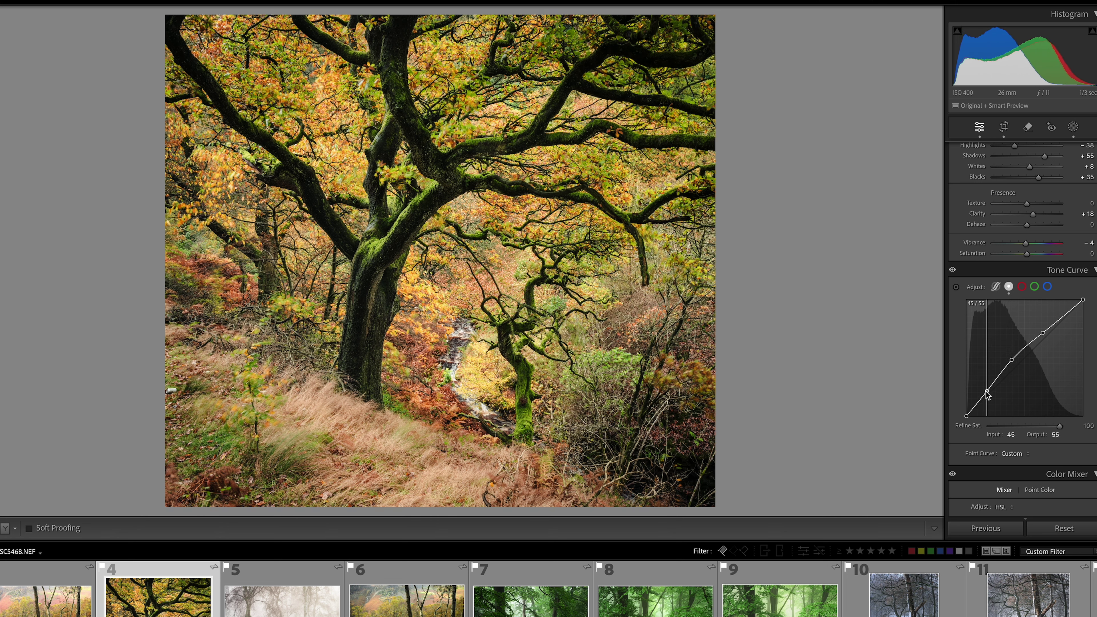
{"action": "left_click_drag", "start_coordinate": [986, 391], "coordinate": [1012, 369]}
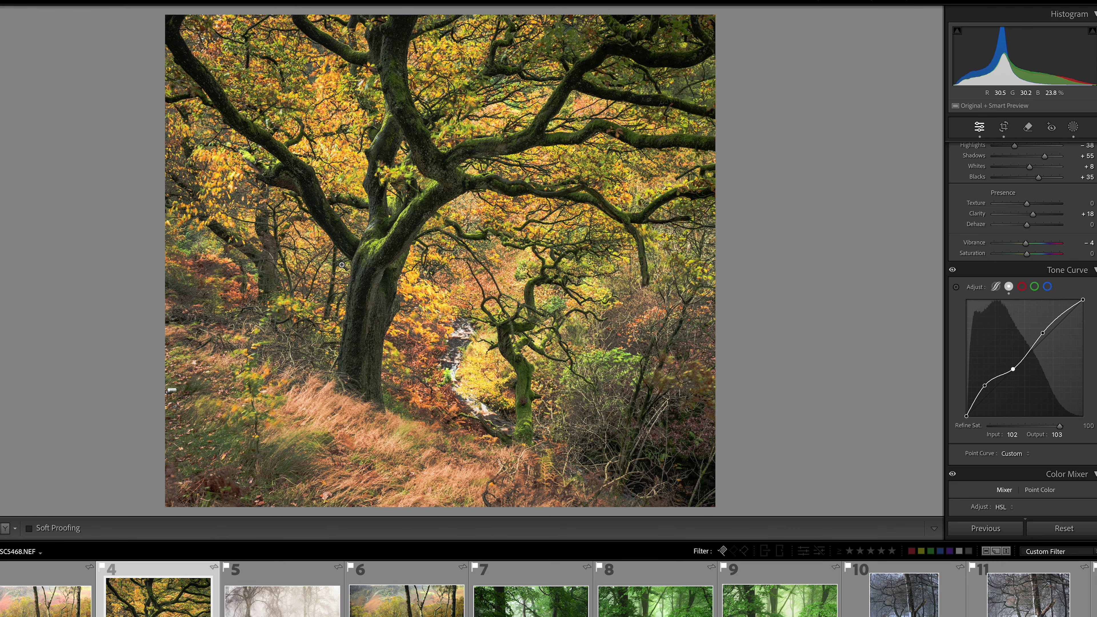
Soften the shadows by lifting the tone curve's black and shadow points, with the midtone point at input 94, output 132.
{"action": "left_click", "coordinate": [278, 253]}
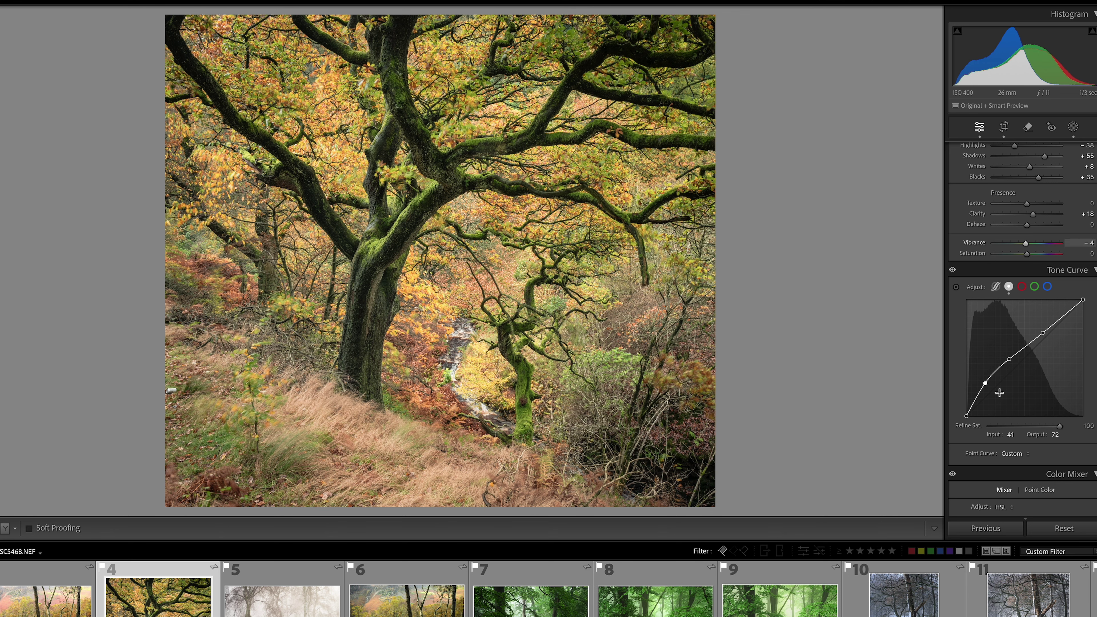
{"action": "left_click_drag", "start_coordinate": [966, 417], "coordinate": [1010, 357]}
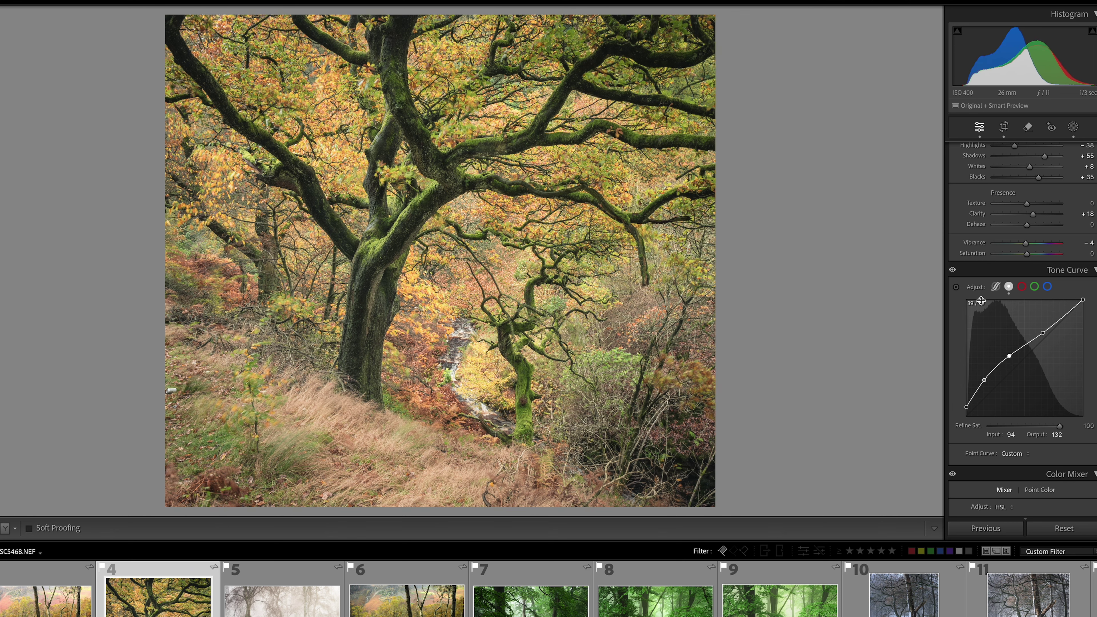
Compare the oak photo with and without its tone curve, and brighten the highlights by setting the white point to input 247, output 255.
{"action": "left_click", "coordinate": [953, 271]}
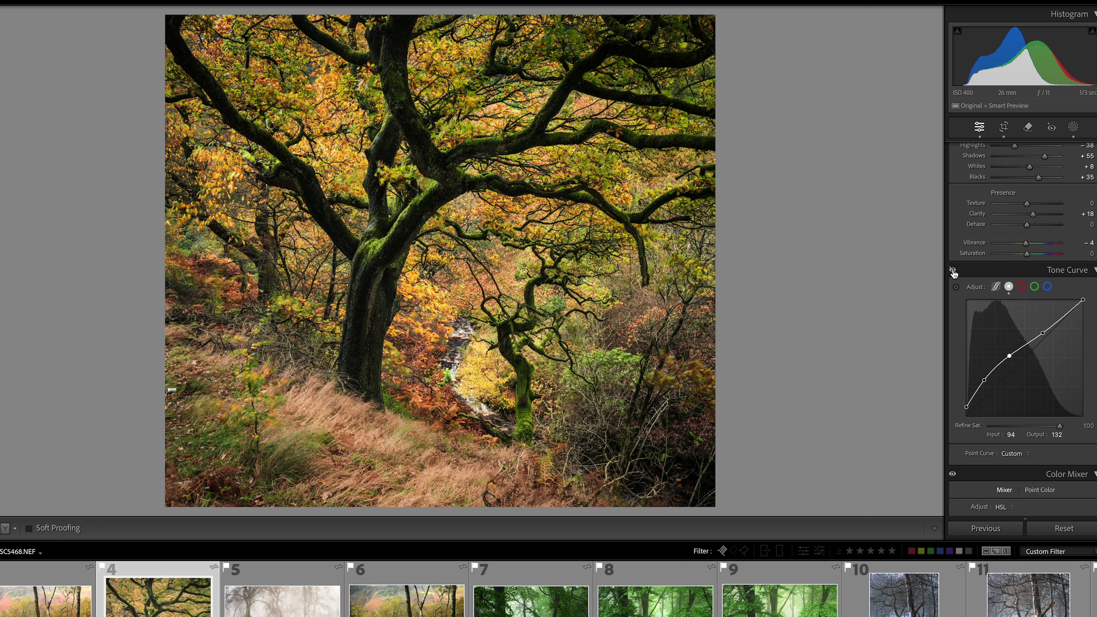
{"action": "left_click", "coordinate": [952, 270]}
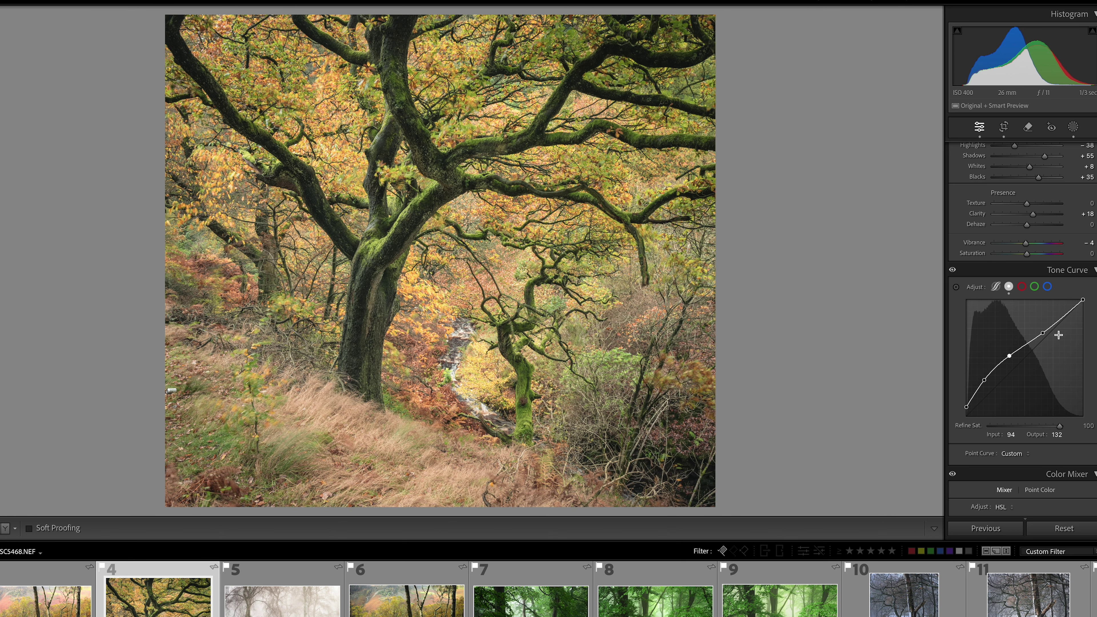
{"action": "left_click_drag", "start_coordinate": [1042, 332], "coordinate": [1080, 301]}
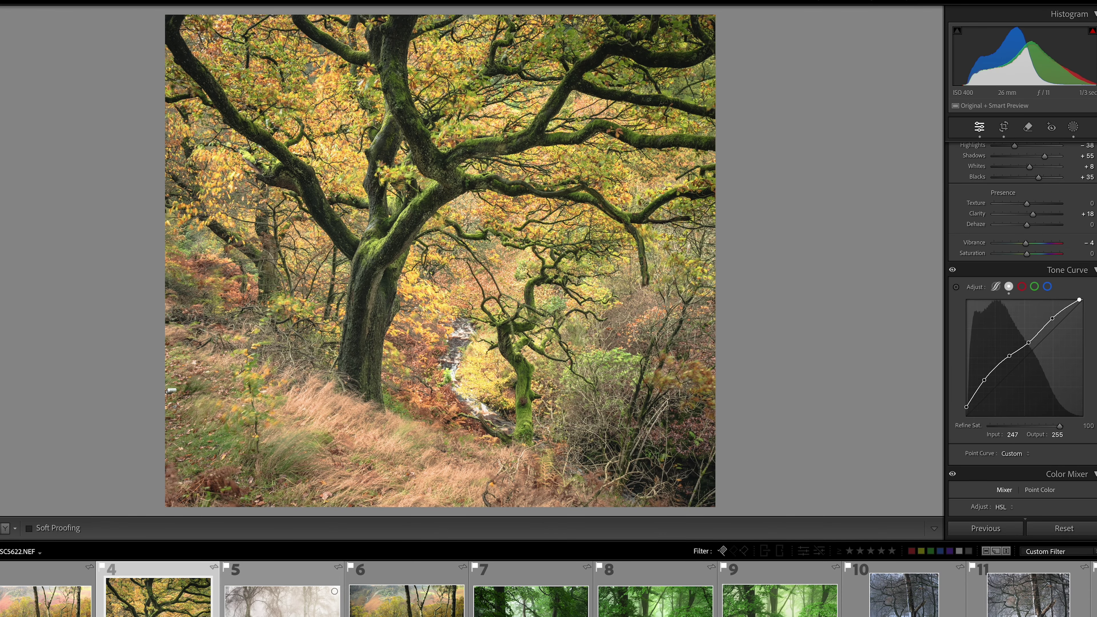
On the misty birch photo, lift the tone curve's black point to output 51 and its midtone point to input 145, output 197.
{"action": "left_click", "coordinate": [281, 598]}
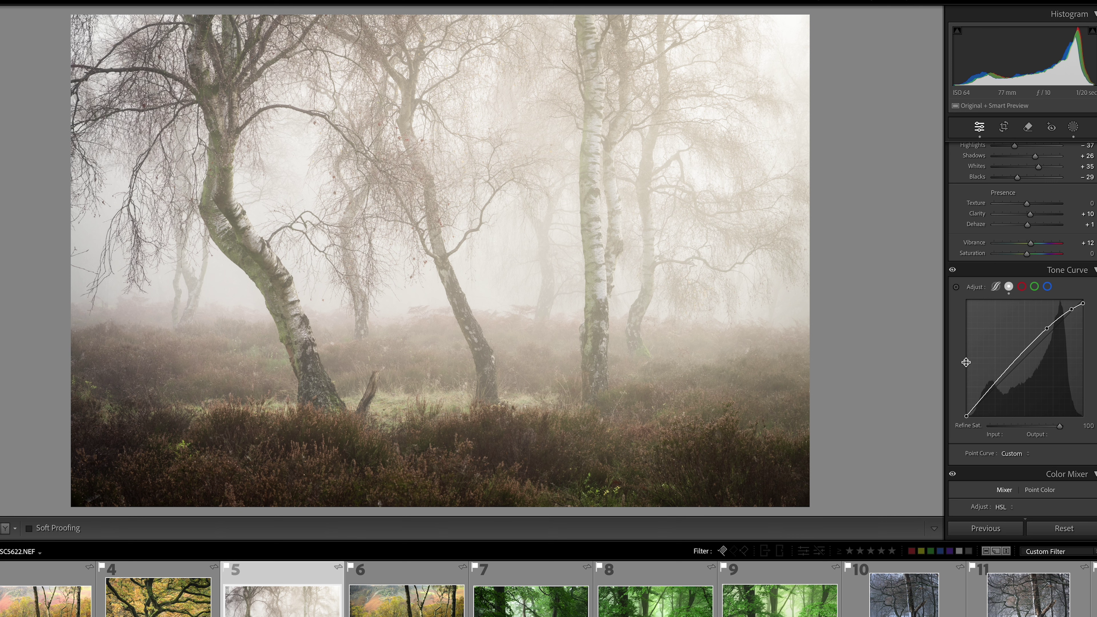
{"action": "left_click_drag", "start_coordinate": [966, 417], "coordinate": [957, 394]}
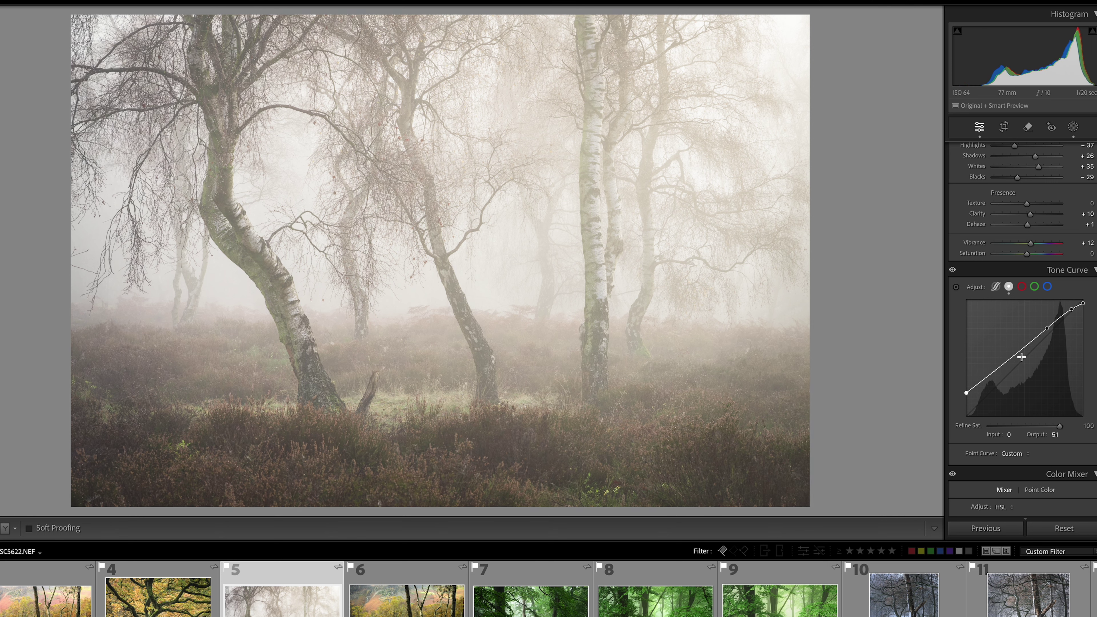
{"action": "left_click_drag", "start_coordinate": [1046, 328], "coordinate": [1033, 326]}
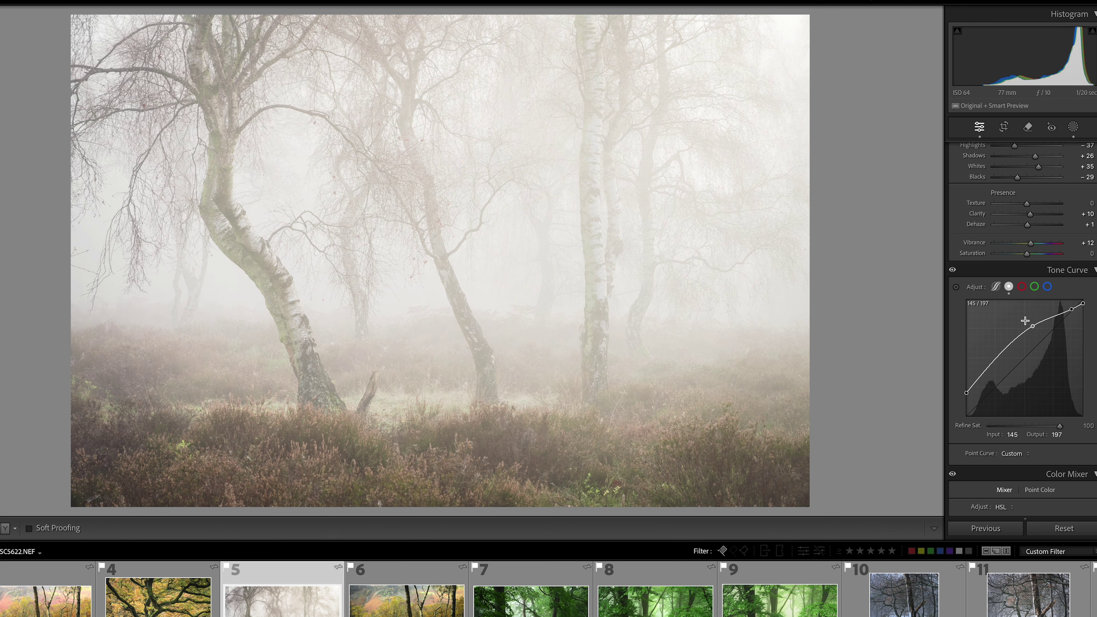
Compare the birch photo with and without the tone curve, and ease the midtone point down to input 138, output 186.
{"action": "left_click", "coordinate": [952, 271]}
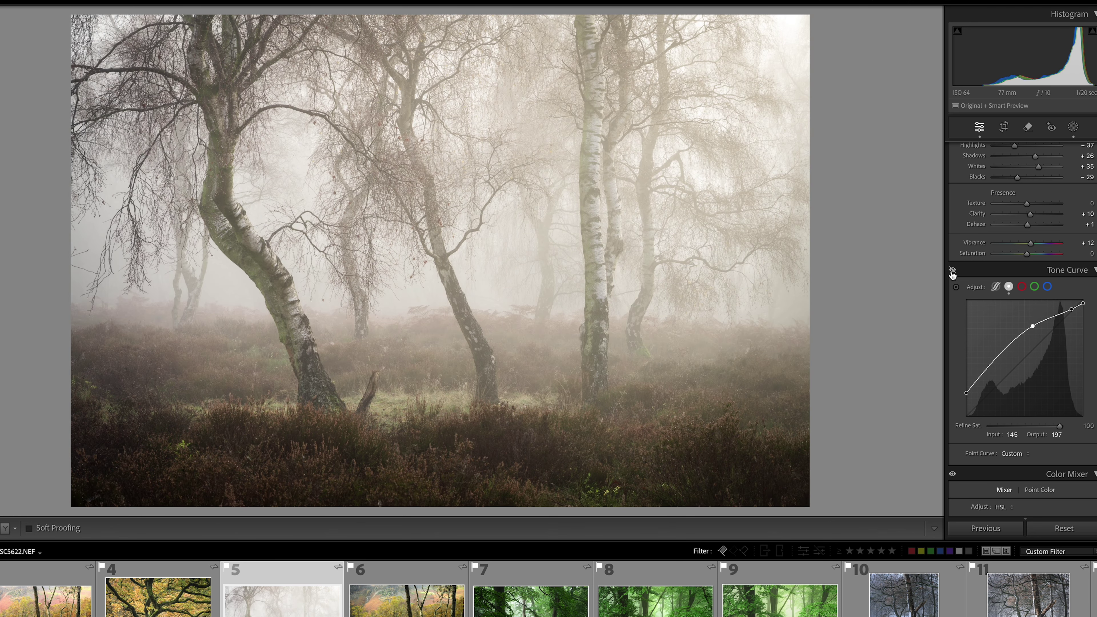
{"action": "left_click", "coordinate": [952, 270]}
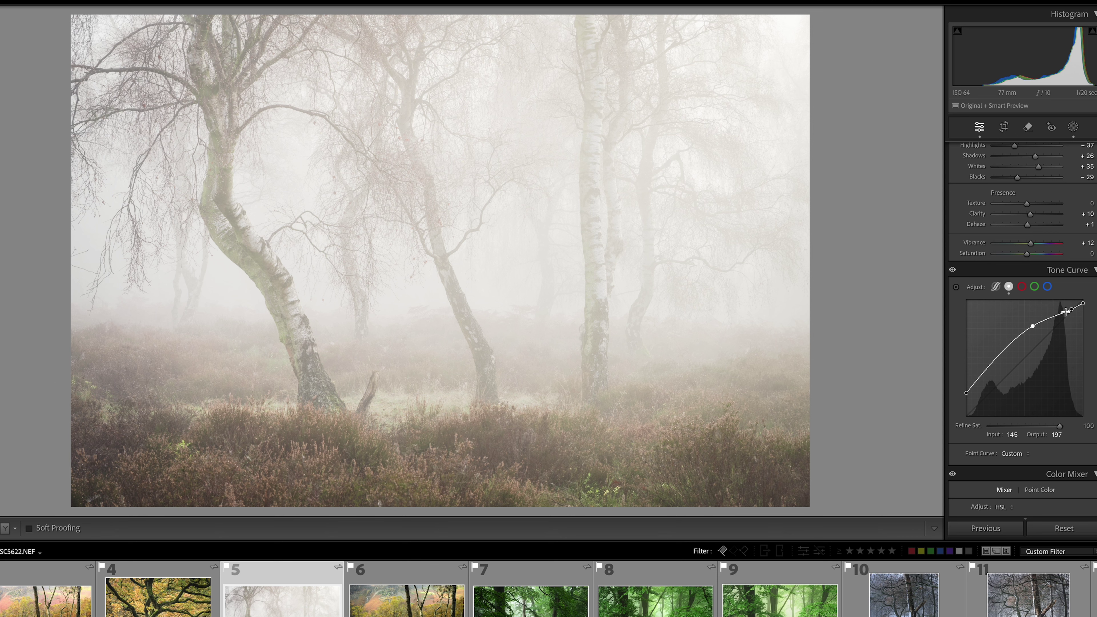
{"action": "left_click_drag", "start_coordinate": [1030, 326], "coordinate": [1029, 330]}
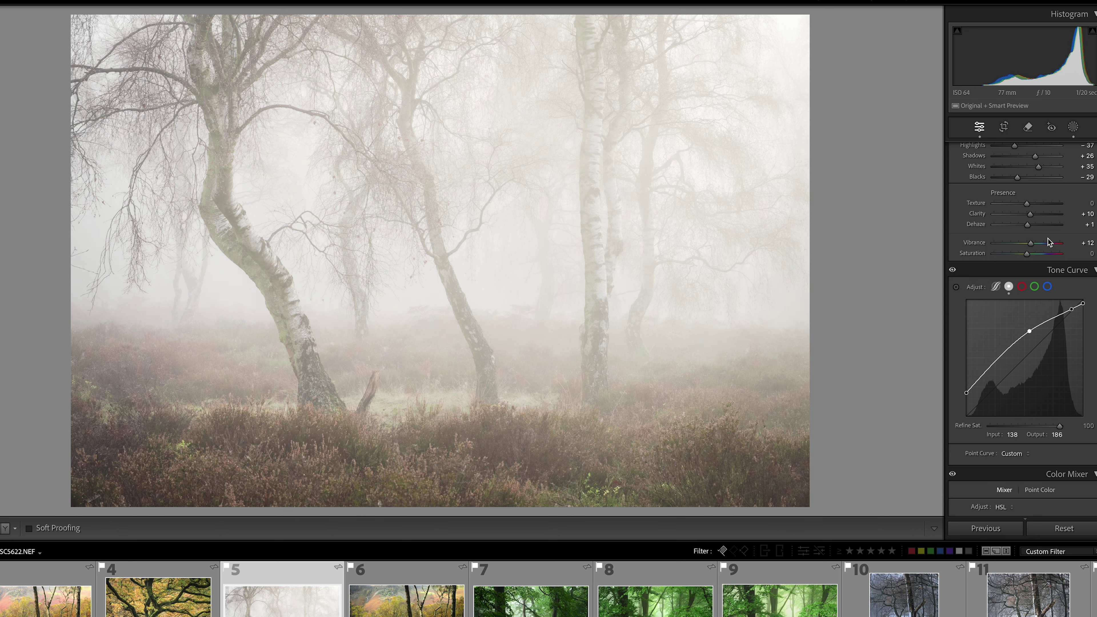